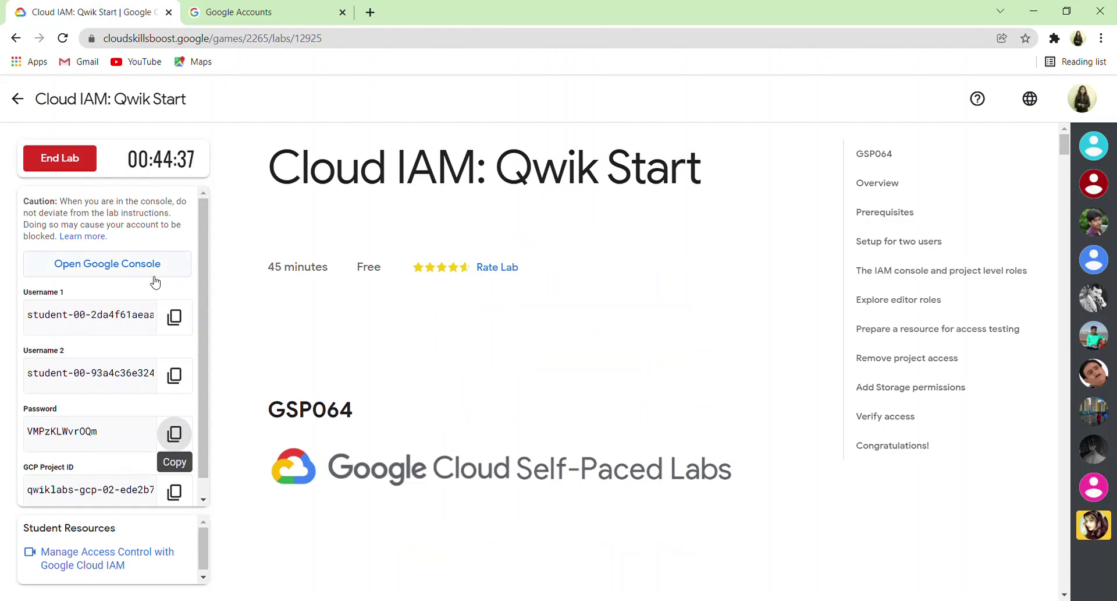
# Step: Open another Google Console sign-in and submit the lab's Username 2 credential through the option to use another account
pyautogui.click(150, 277)
pyautogui.click(109, 10)
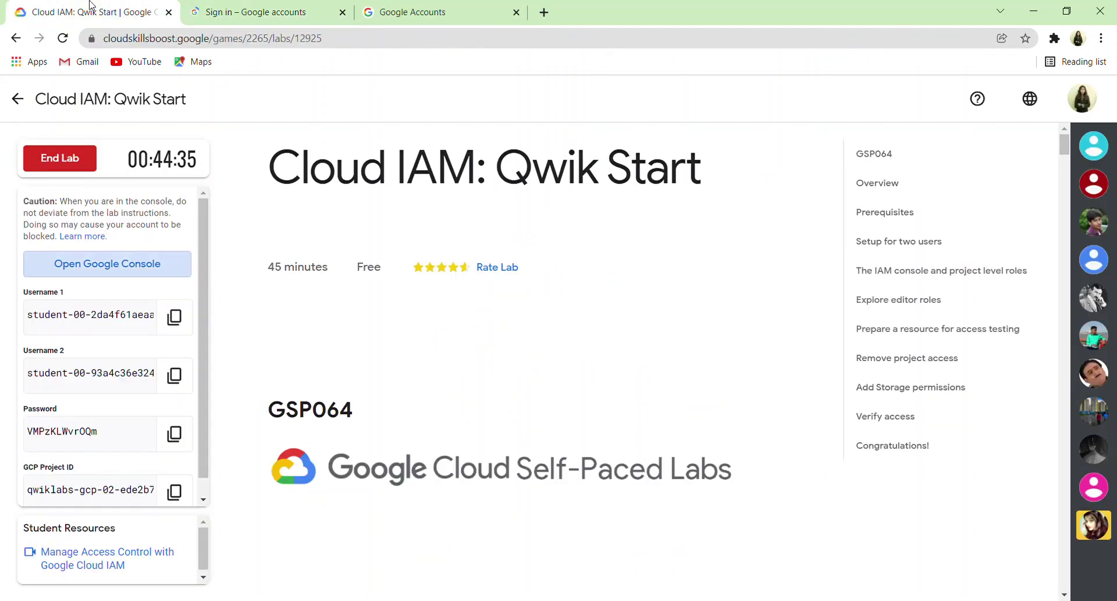
pyautogui.click(174, 375)
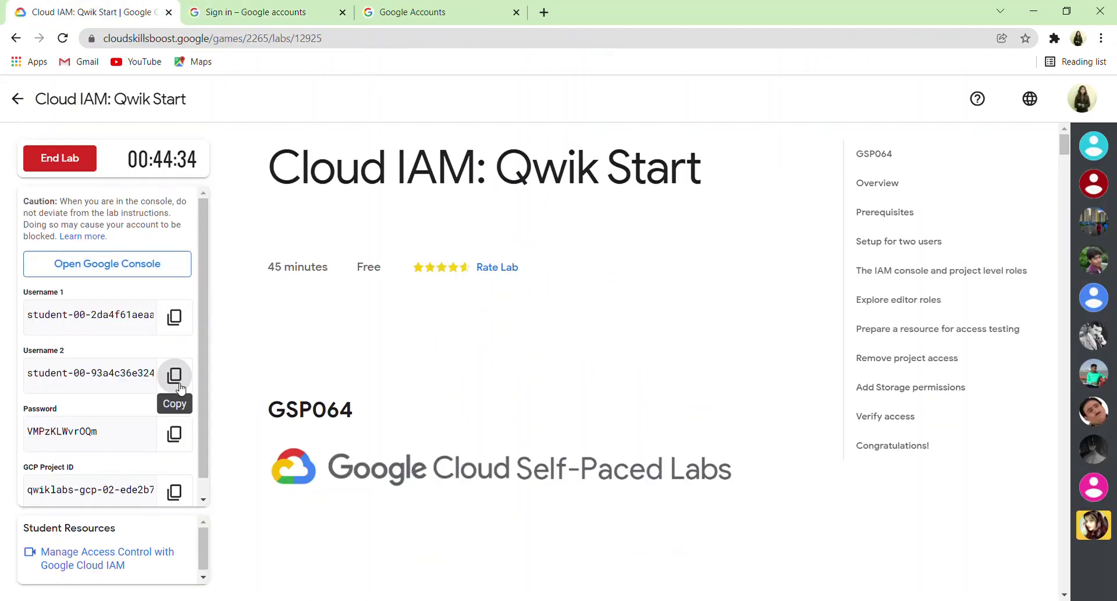
pyautogui.click(273, 11)
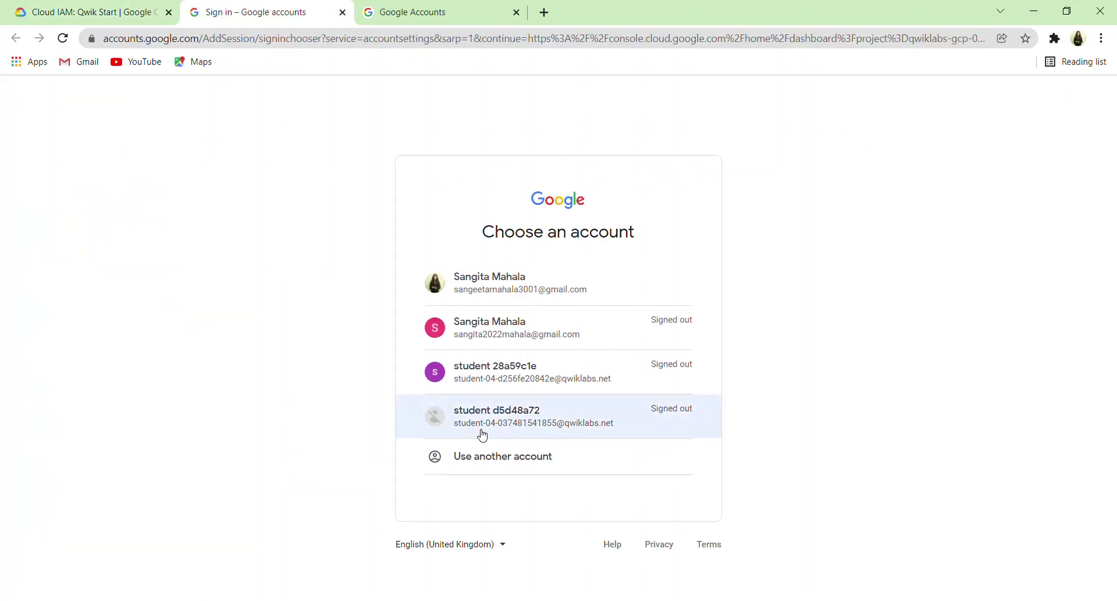
pyautogui.click(492, 456)
pyautogui.hotkey('ctrl', 'v')
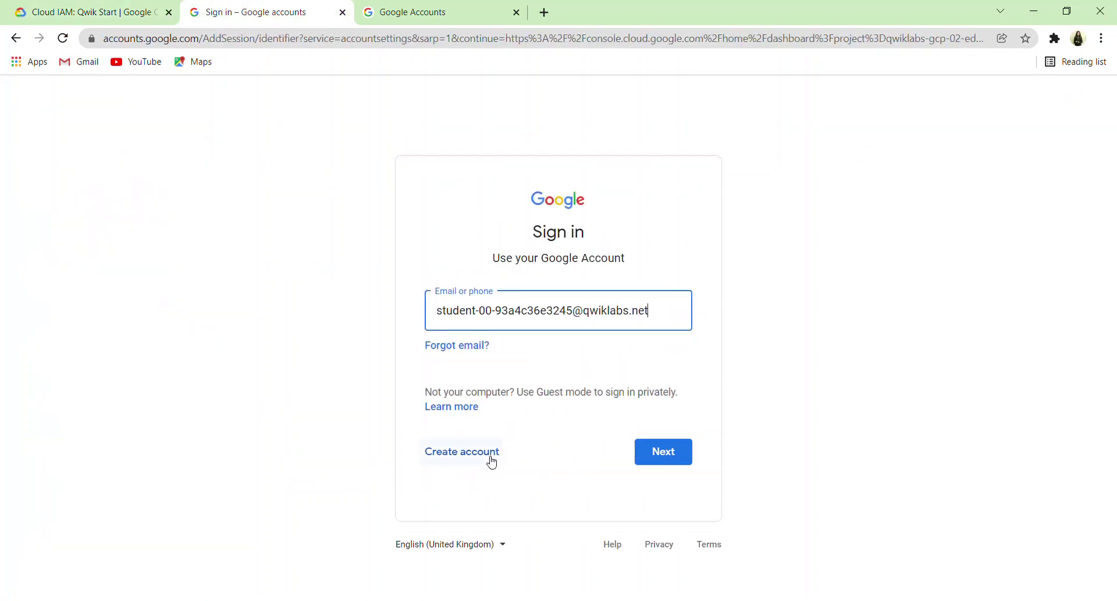
pyautogui.click(638, 463)
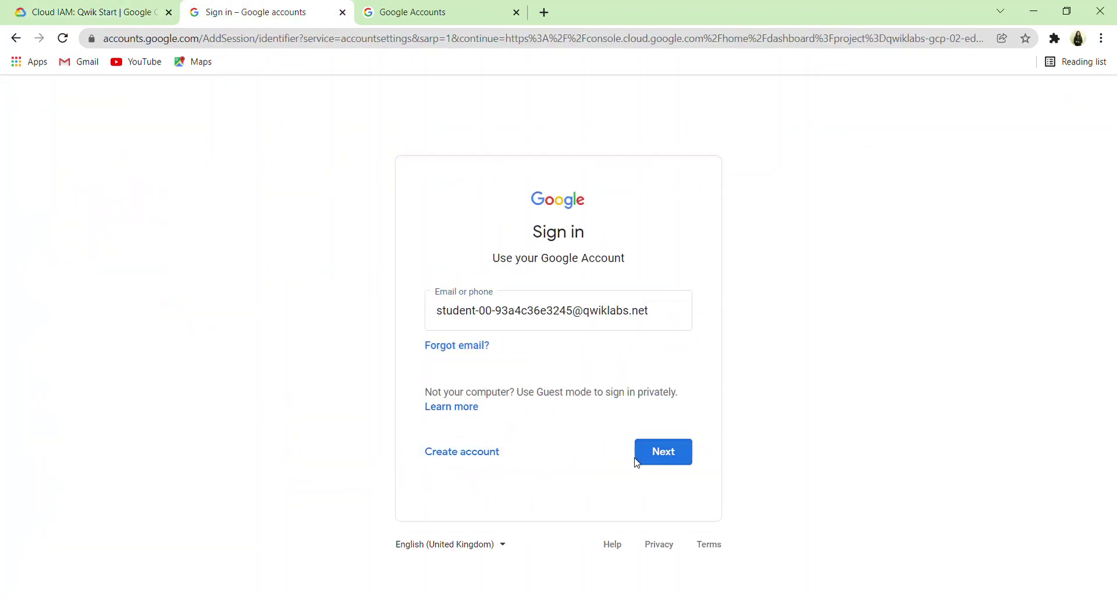
# Step: Copy the lab password and enter it to sign in to the Username 2 account
pyautogui.click(26, 9)
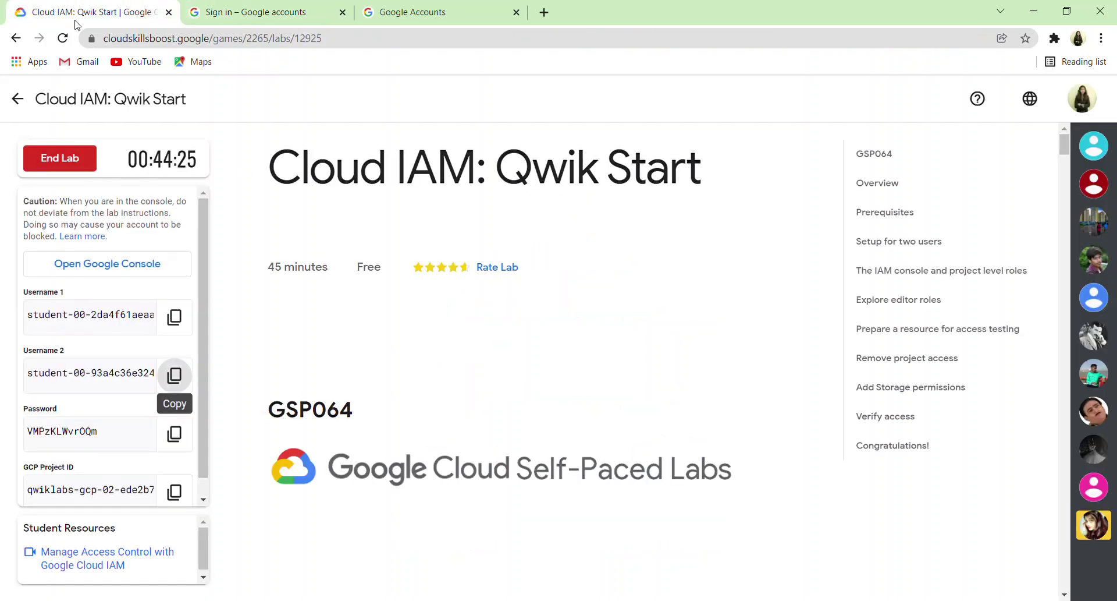
pyautogui.click(174, 434)
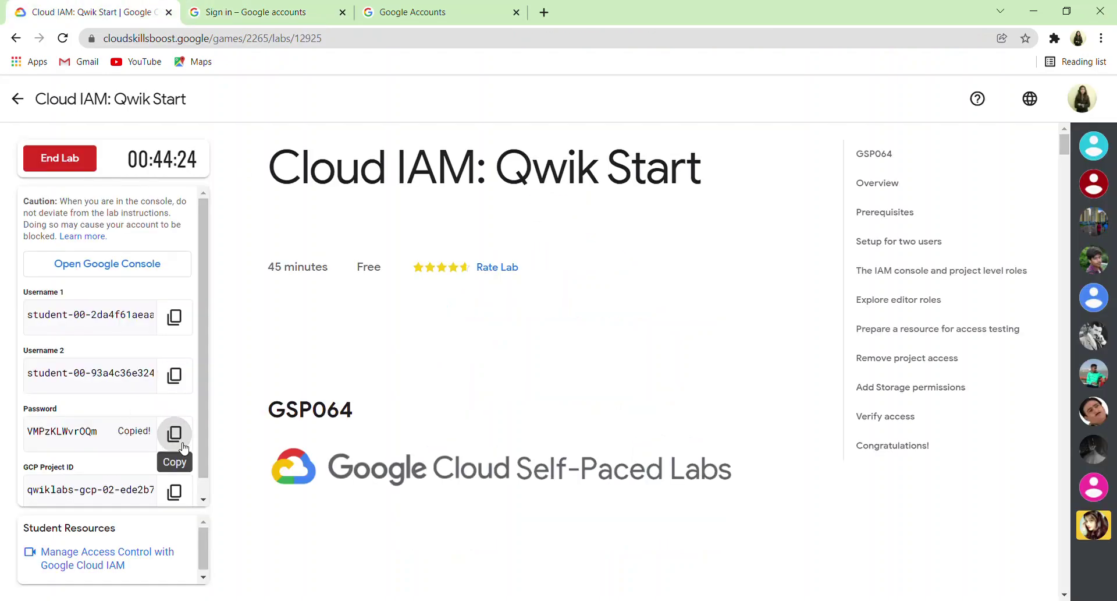
pyautogui.click(322, 7)
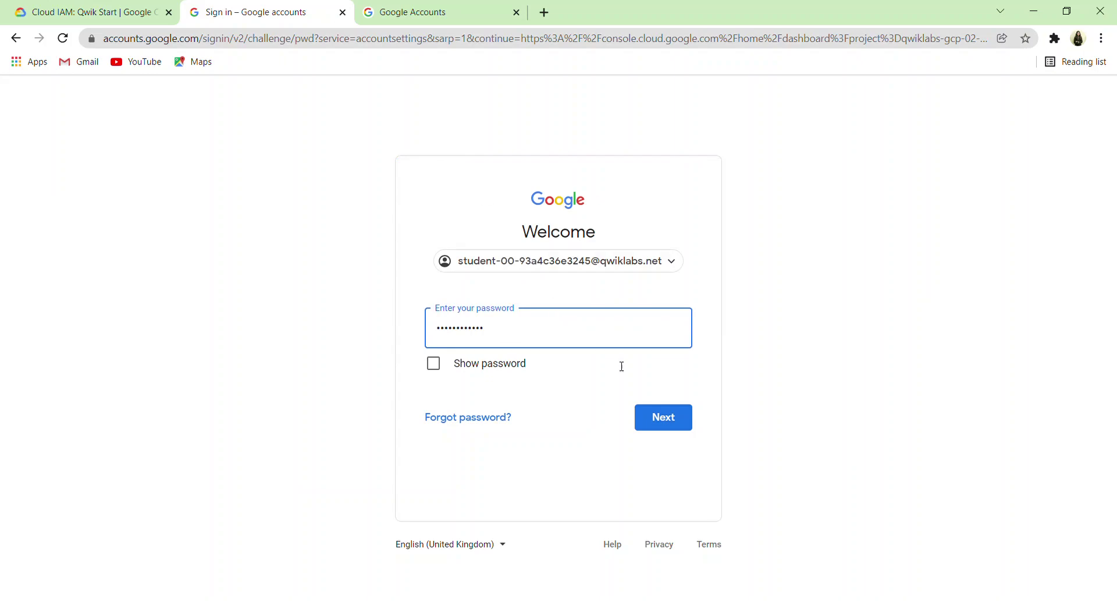
pyautogui.click(655, 413)
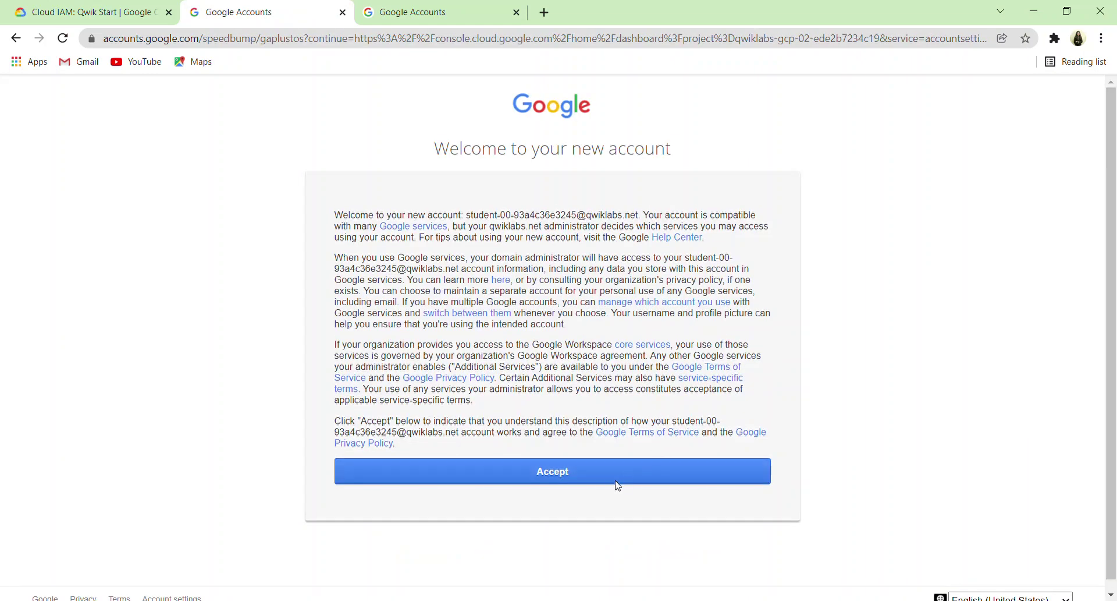
# Step: Accept the new account welcome terms for both the Username 2 and the Username 1 student accounts
pyautogui.click(613, 485)
pyautogui.click(478, 7)
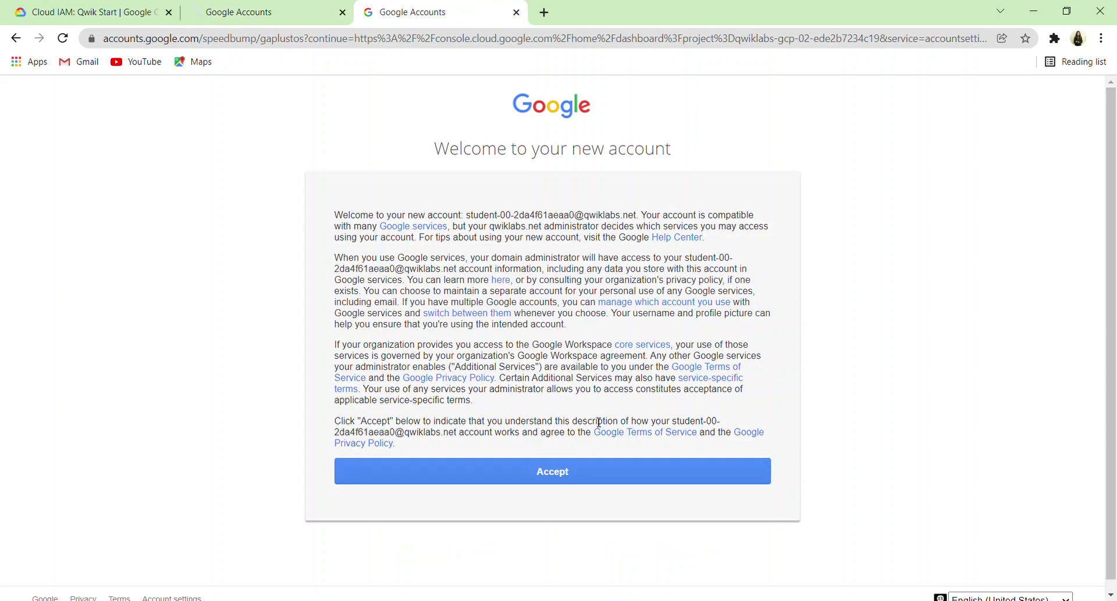
pyautogui.click(552, 477)
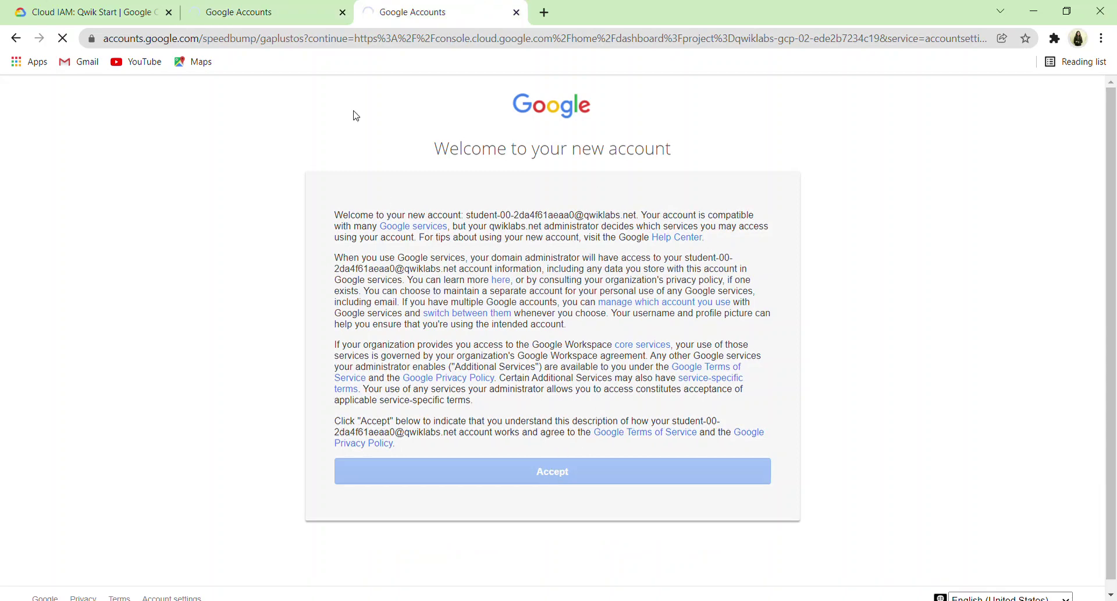
# Step: Reorder the browser tabs so the Username 1 console sits directly after the lab page, before the Username 2 console
pyautogui.click(256, 11)
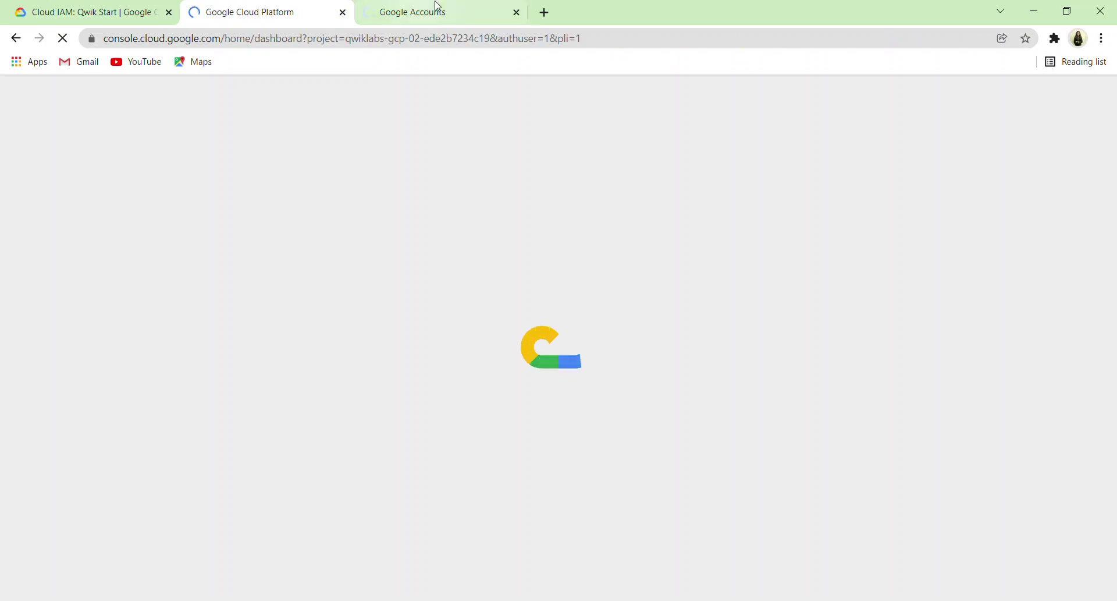
pyautogui.moveTo(439, 9); pyautogui.dragTo(295, 5)
pyautogui.click(413, 8)
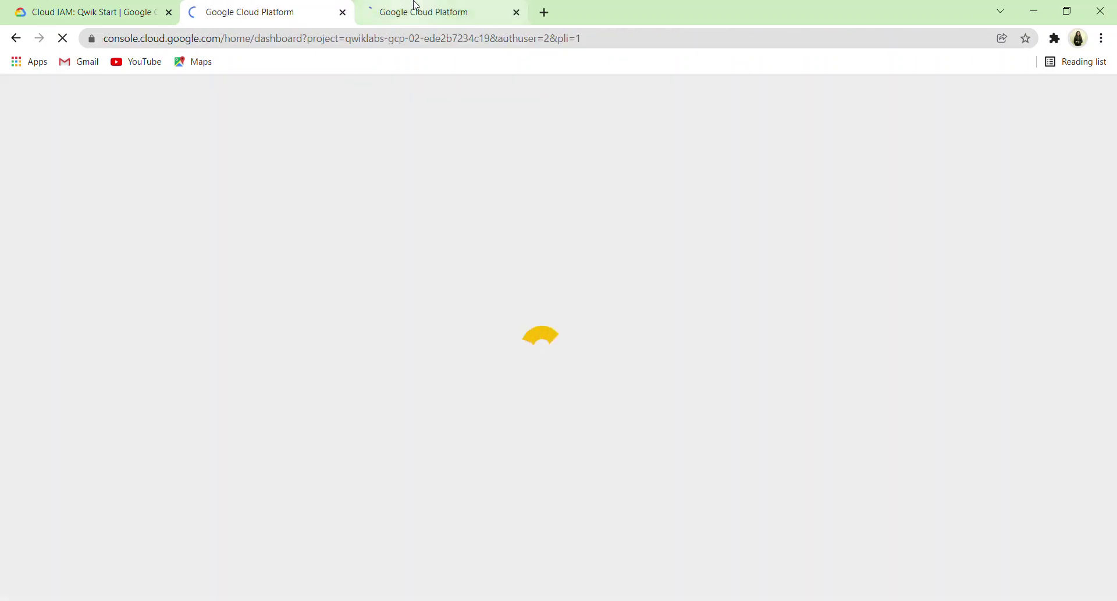
pyautogui.click(417, 6)
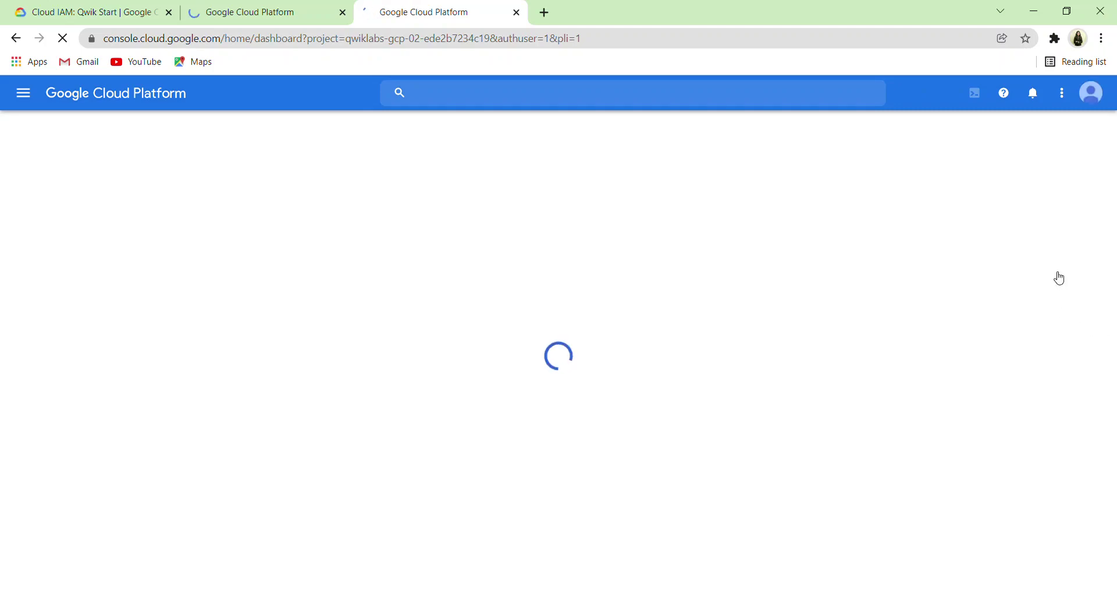
pyautogui.click(256, 7)
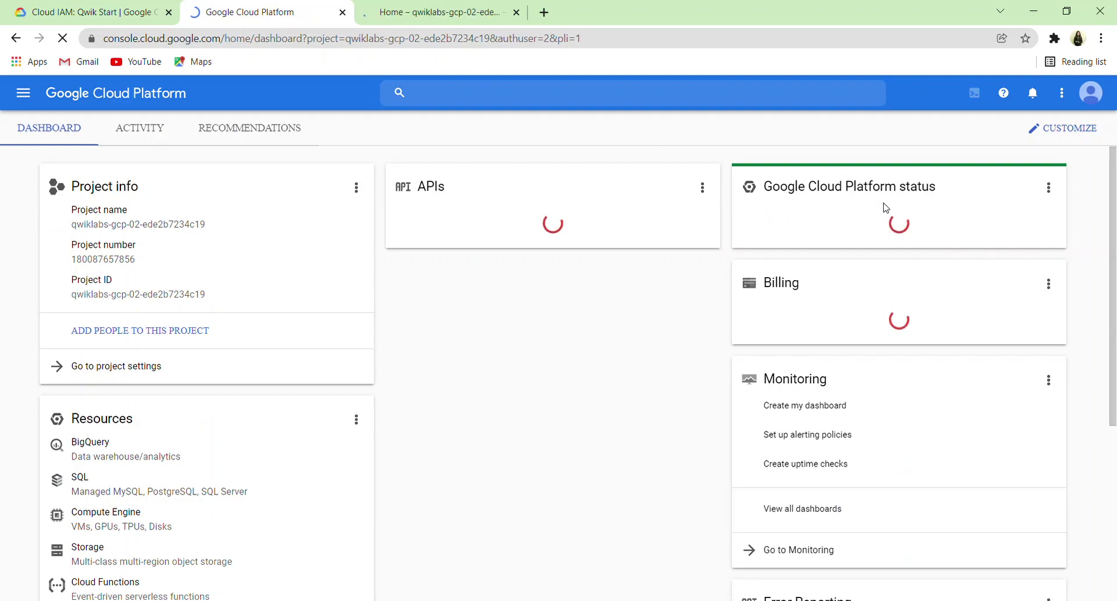
# Step: Review the lab instructions from the prerequisites through the section on the IAM console and project level roles
pyautogui.click(106, 5)
pyautogui.scroll(-15, 427, 387)
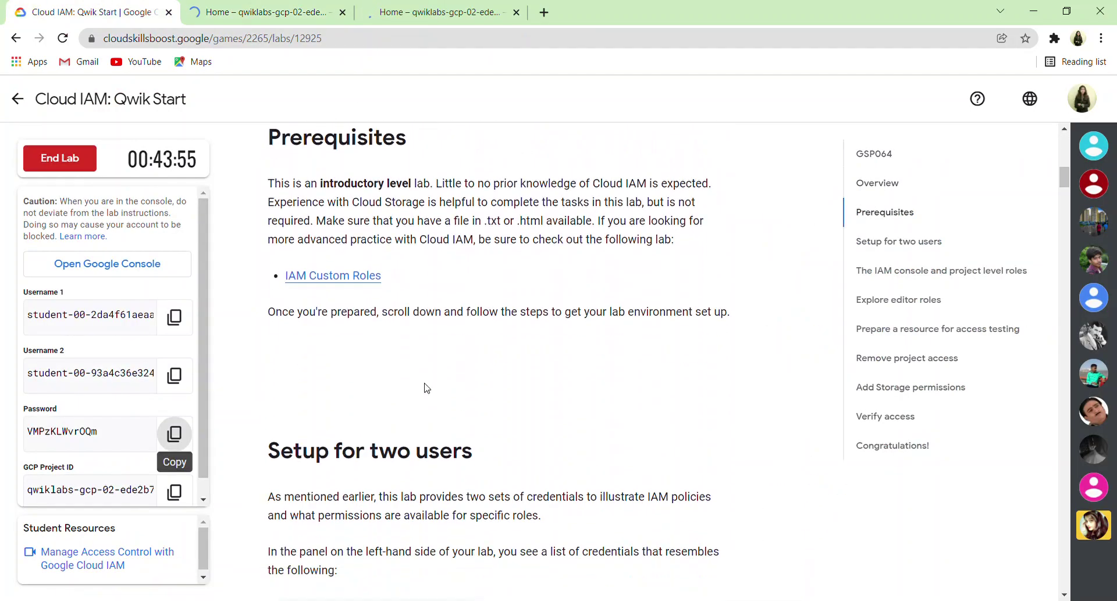
pyautogui.scroll(-10, 426, 387)
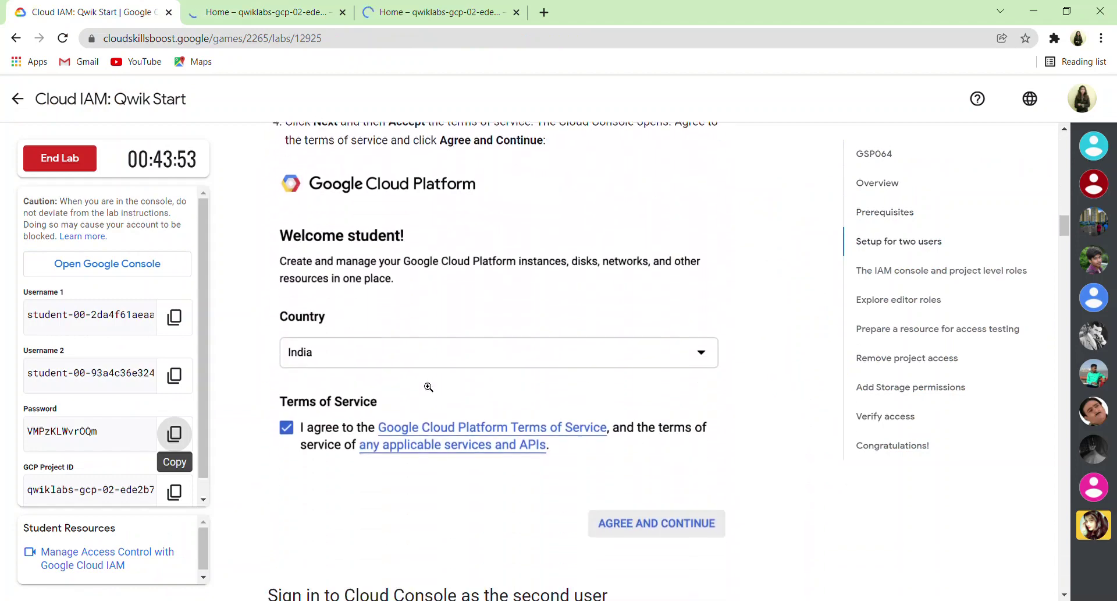
pyautogui.scroll(-7, 430, 388)
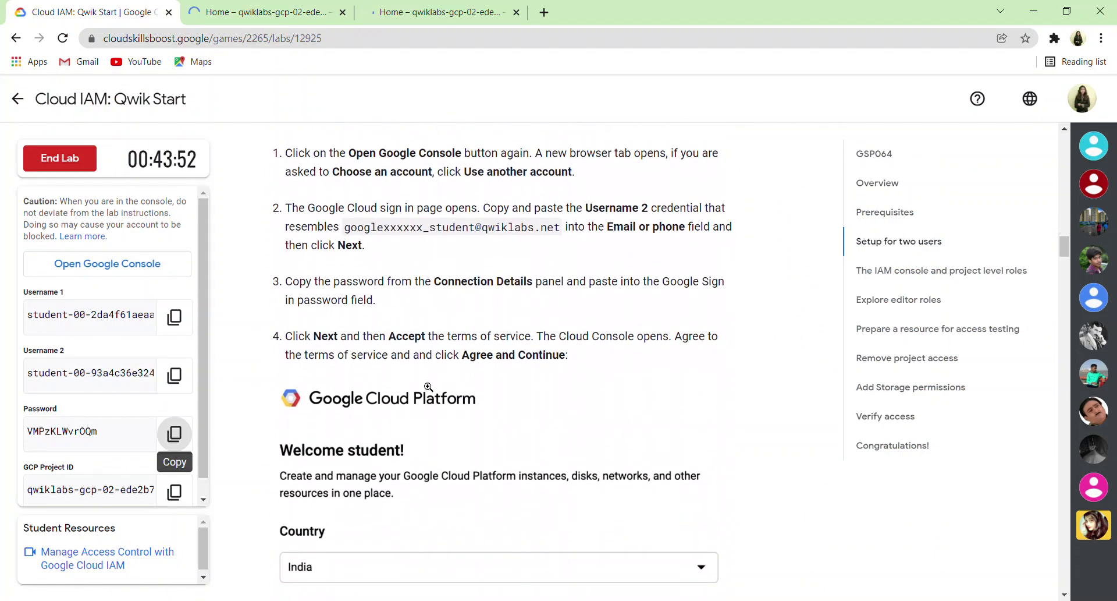
pyautogui.scroll(-8, 429, 387)
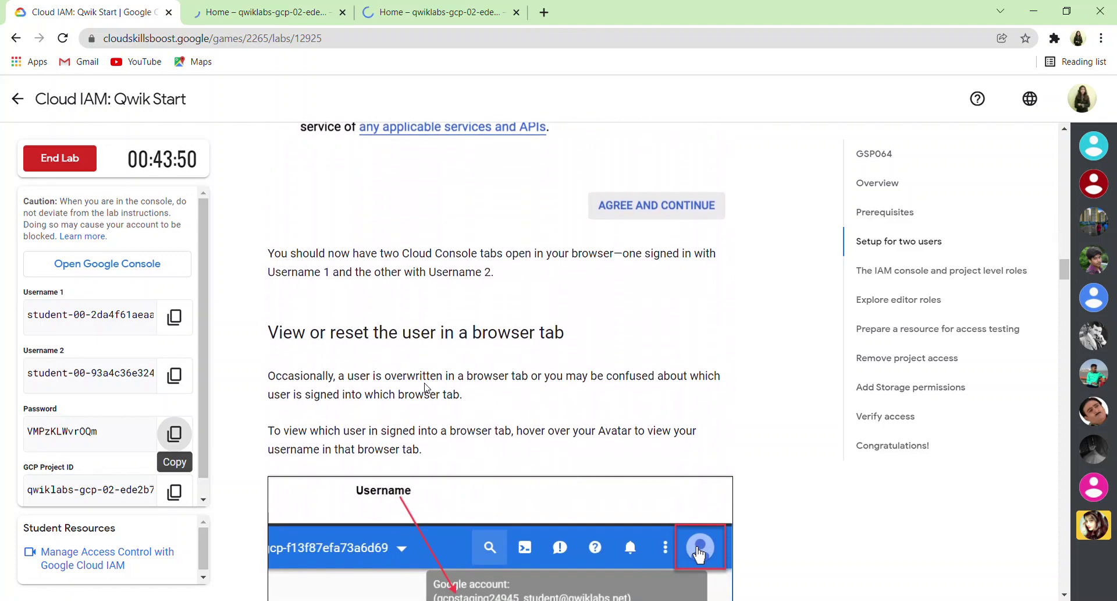
pyautogui.scroll(-6, 429, 387)
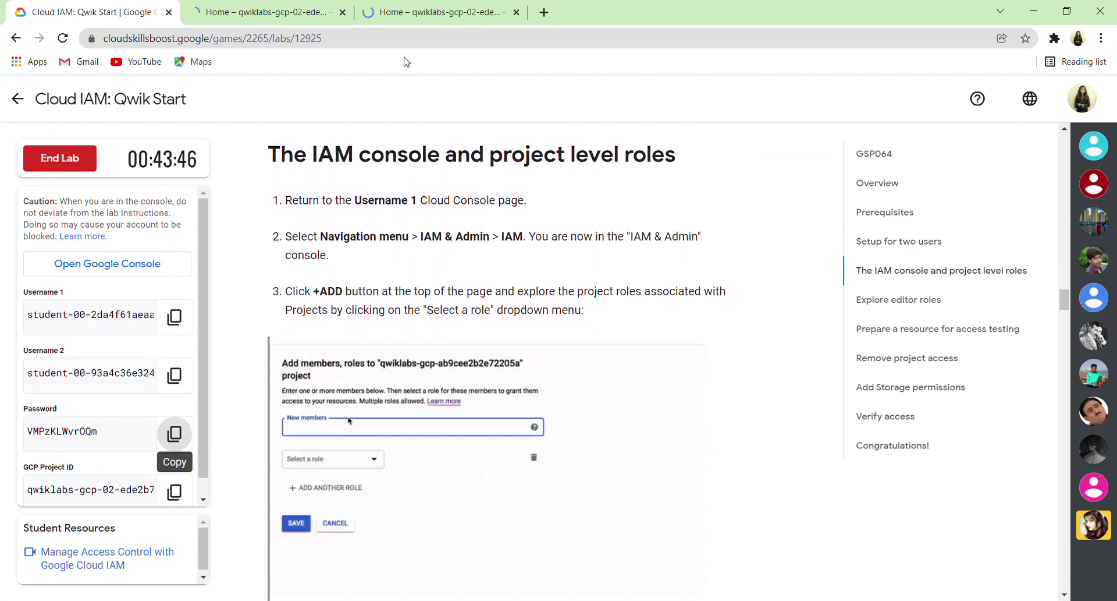
# Step: Agree to the Google Cloud Platform Terms of Service in both the Username 1 and the Username 2 console
pyautogui.click(256, 5)
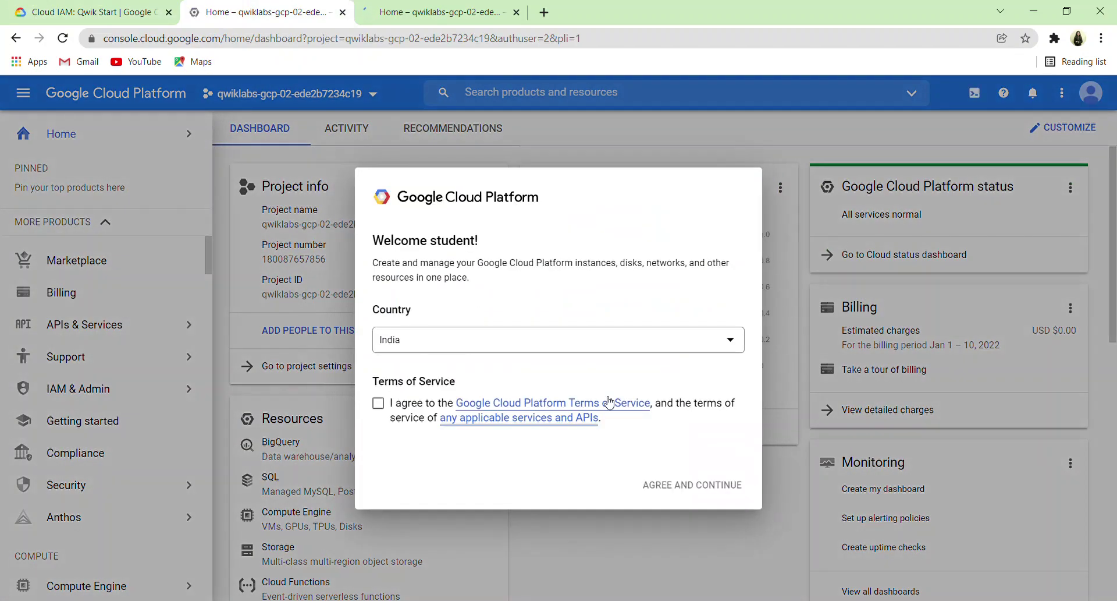
pyautogui.click(379, 404)
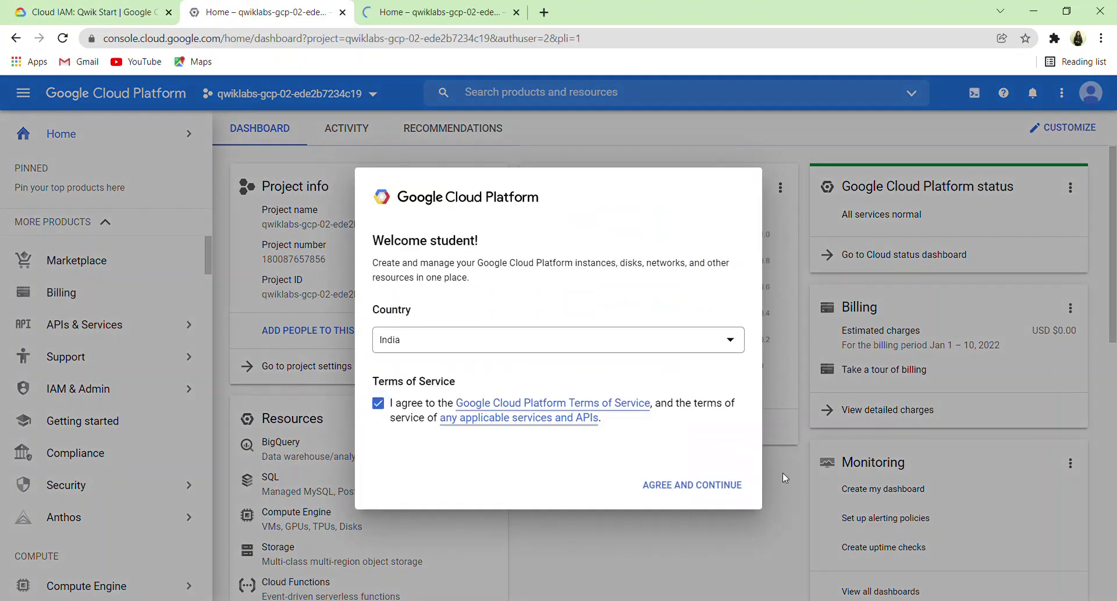
pyautogui.click(711, 487)
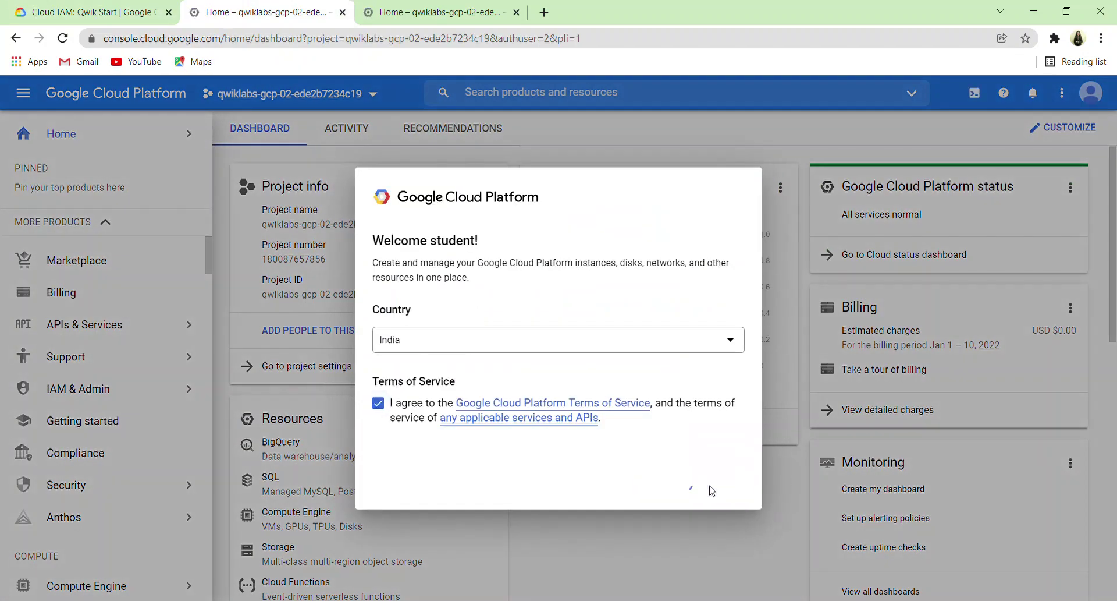
pyautogui.click(442, 12)
pyautogui.click(379, 408)
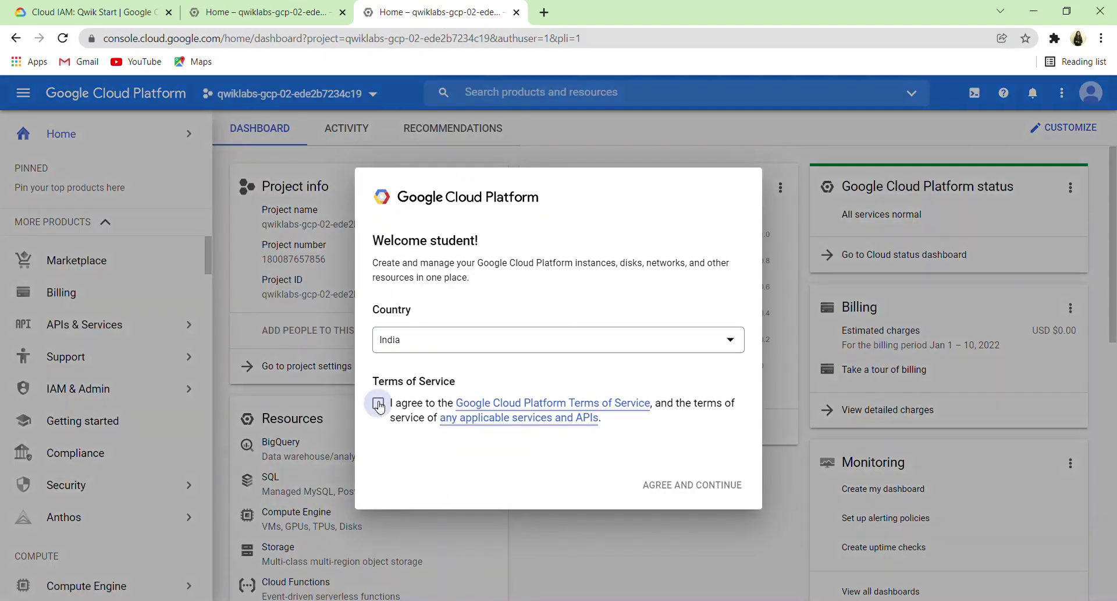
pyautogui.click(707, 486)
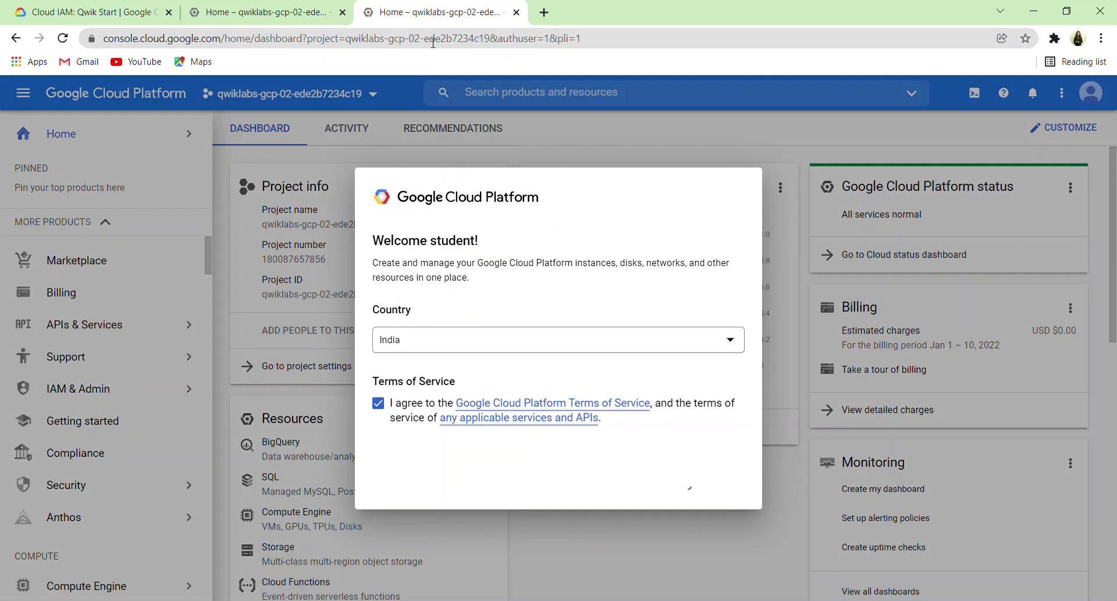
# Step: Open the IAM permissions page of IAM & Admin in the Username 1 console
pyautogui.click(262, 11)
pyautogui.moveTo(106, 399)
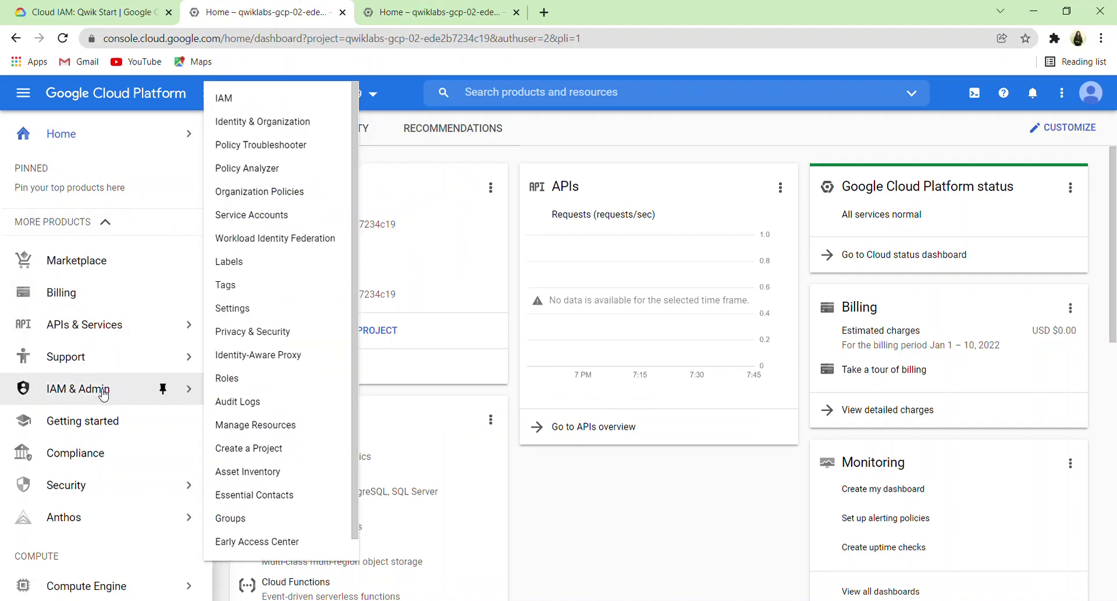
pyautogui.click(103, 393)
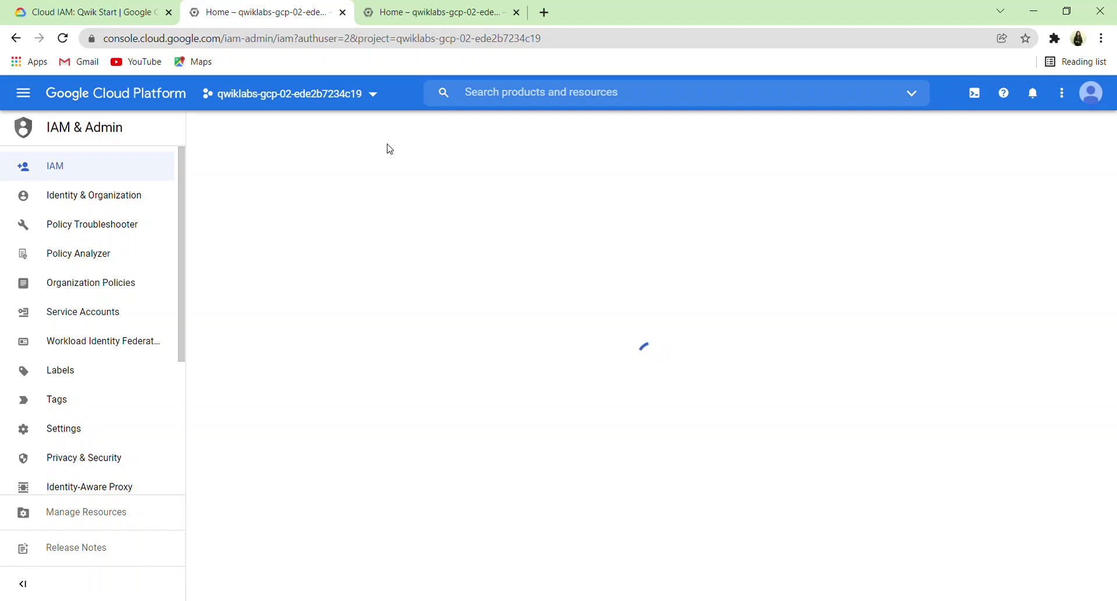
pyautogui.click(402, 6)
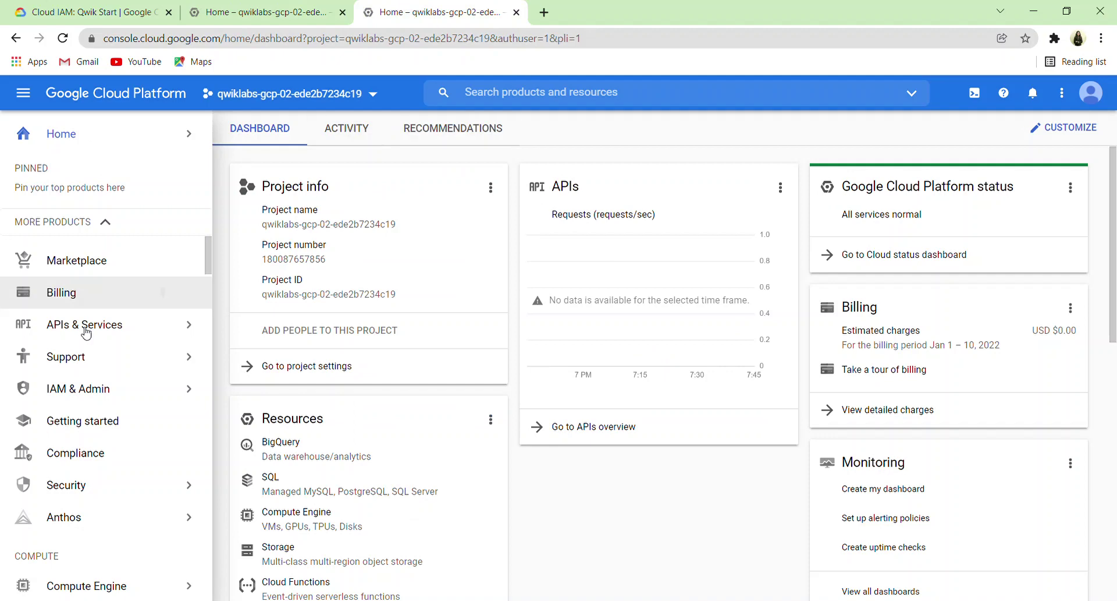
pyautogui.click(204, 6)
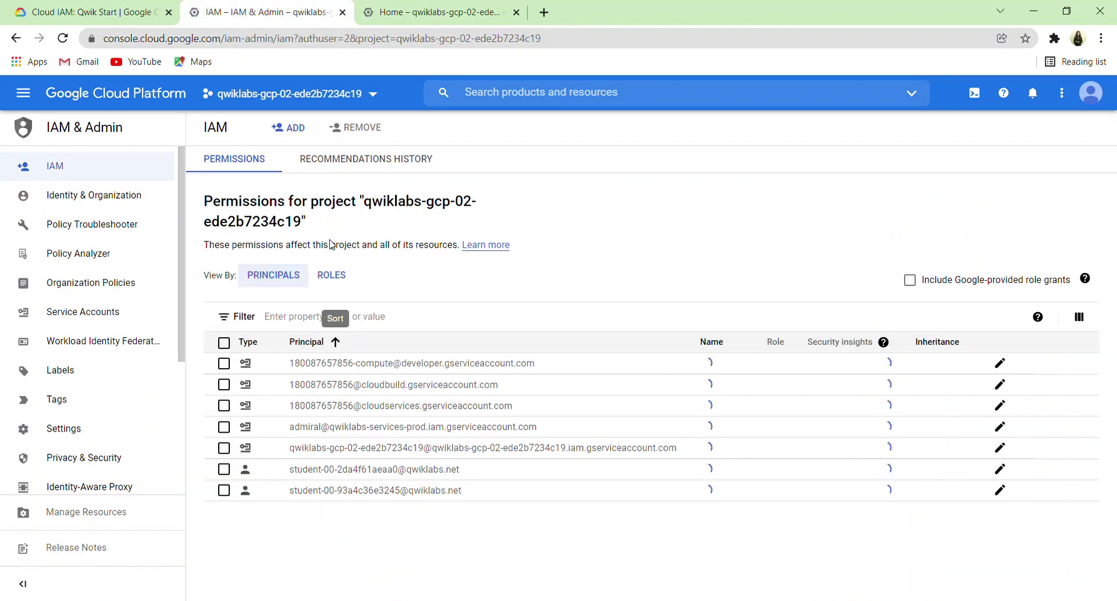
# Step: Examine the currently used roles offered when adding principals to the project, and cancel without adding one
pyautogui.click(302, 133)
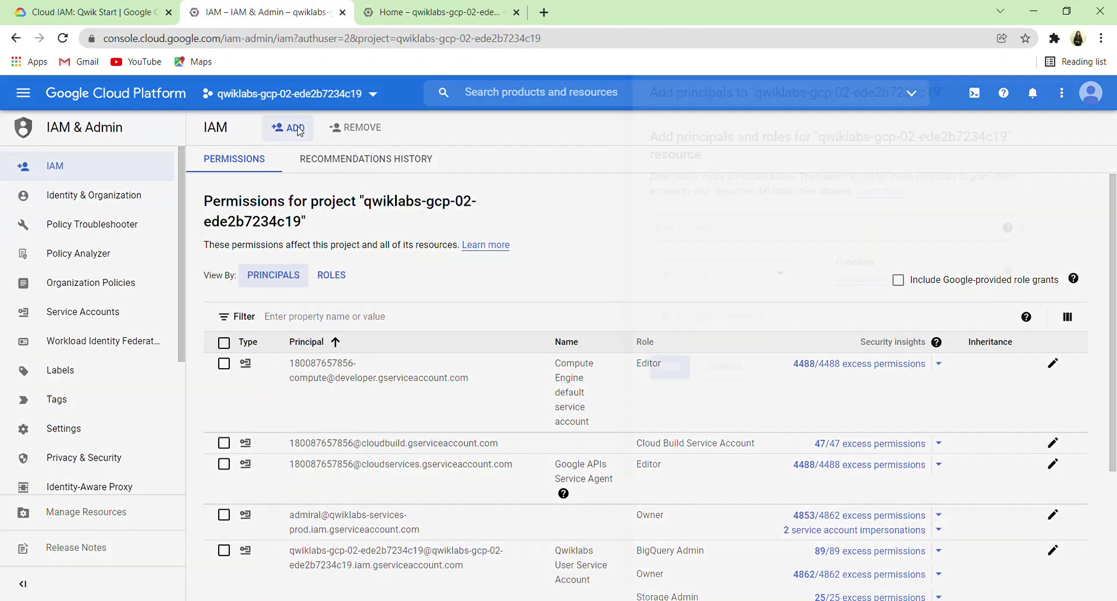
pyautogui.click(656, 274)
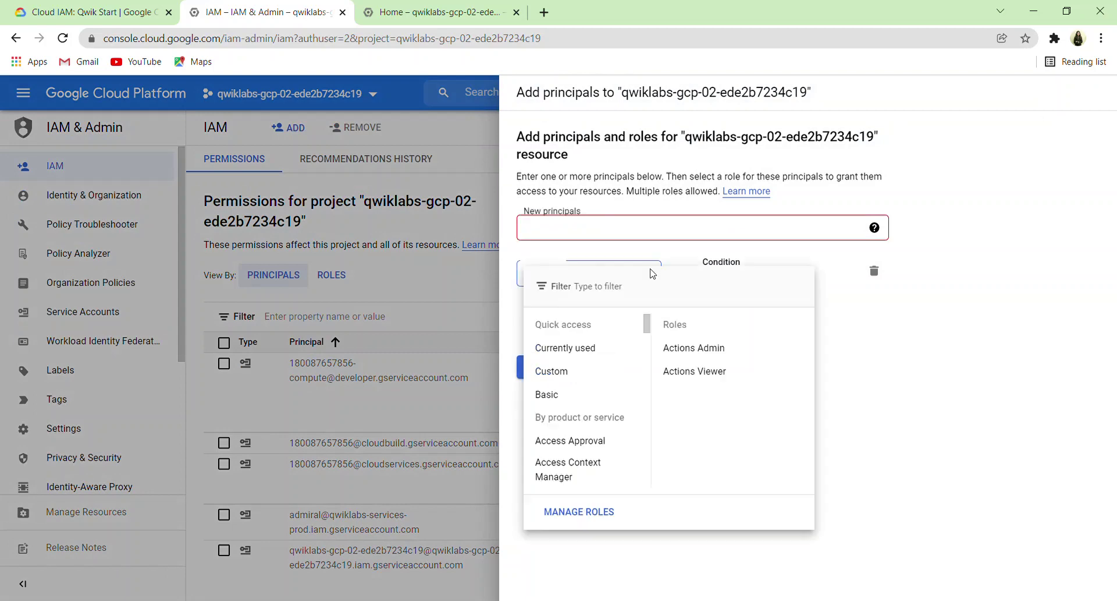
pyautogui.scroll(-2, 727, 460)
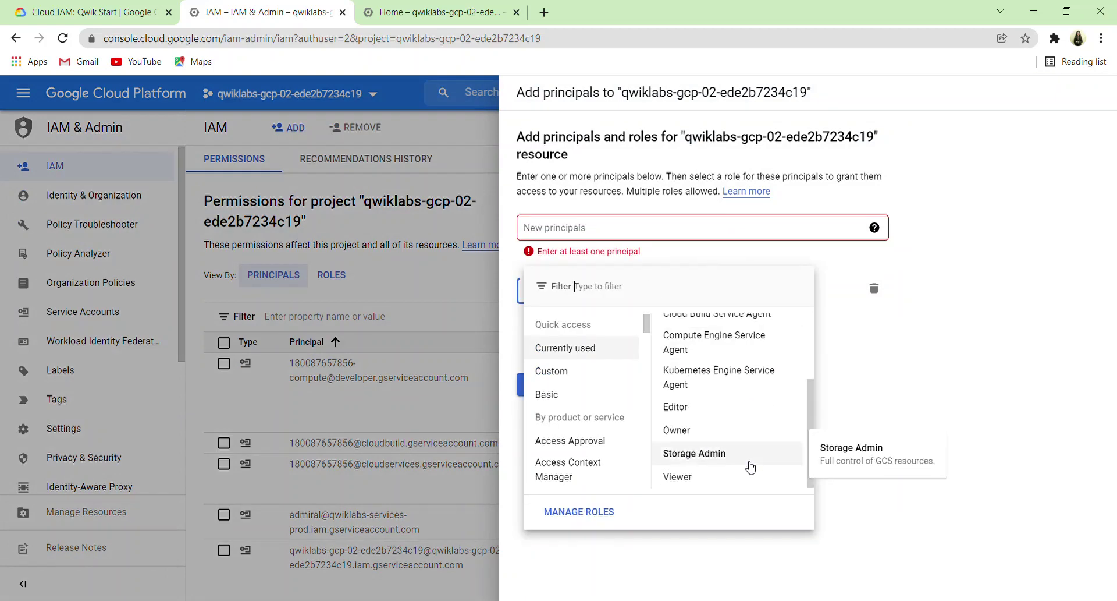
pyautogui.click(1018, 362)
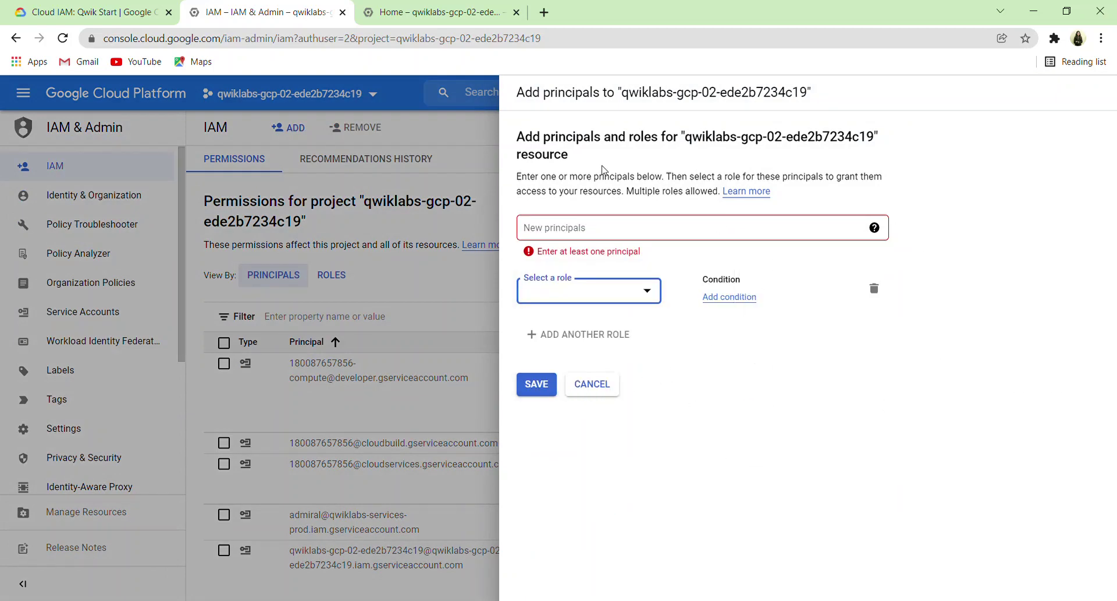
pyautogui.click(586, 382)
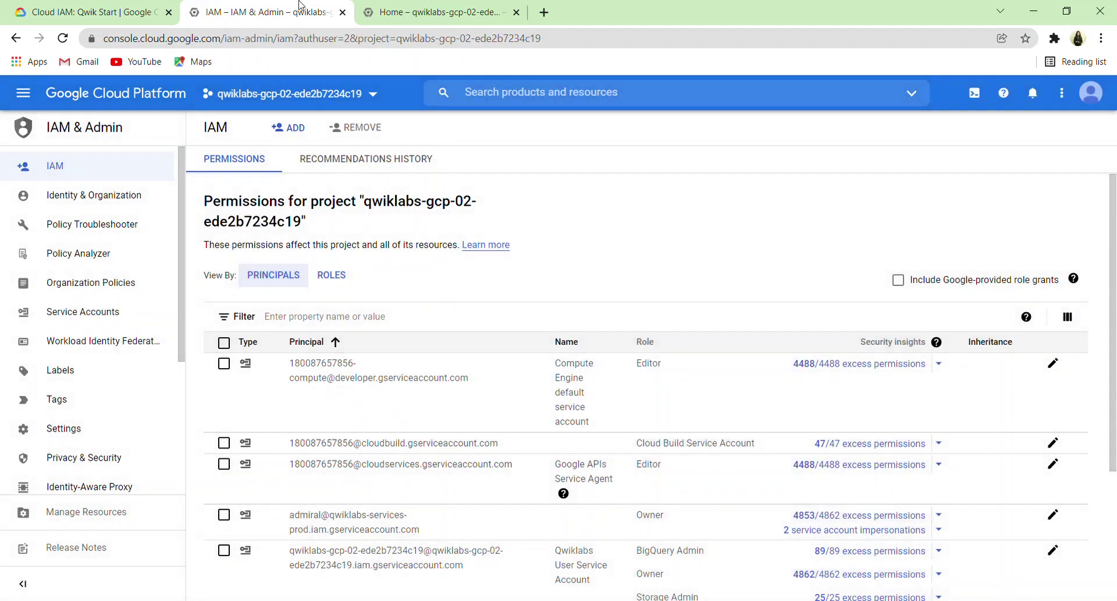
# Step: Follow the lab's Explore editor roles section: open the IAM page in the Username 2 console and examine the roles granted to both users
pyautogui.click(117, 11)
pyautogui.scroll(-7, 395, 281)
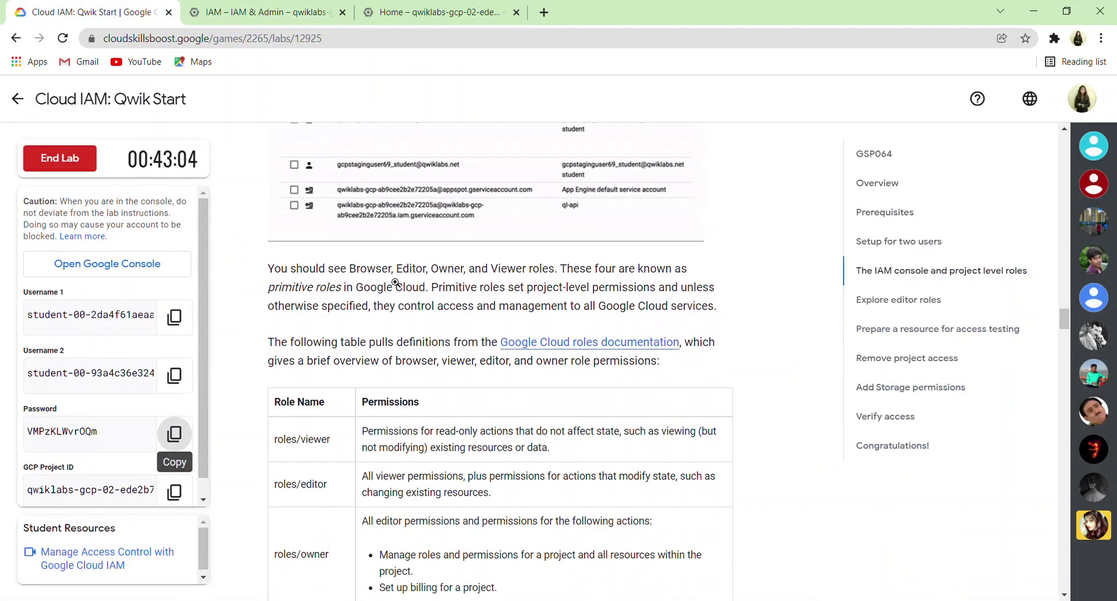
pyautogui.scroll(-10, 395, 282)
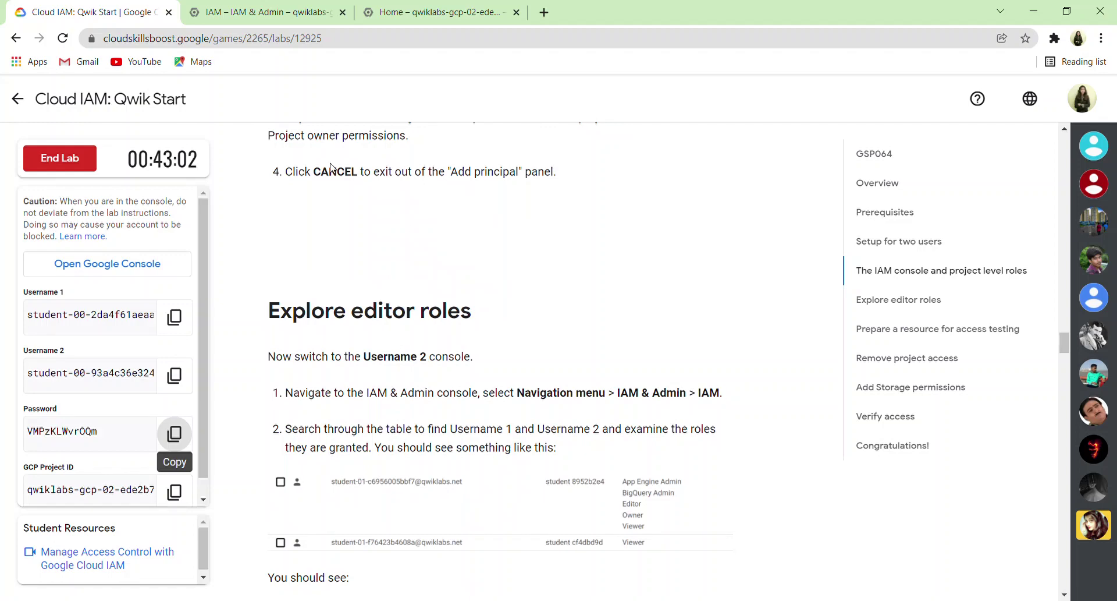
pyautogui.scroll(-3, 479, 329)
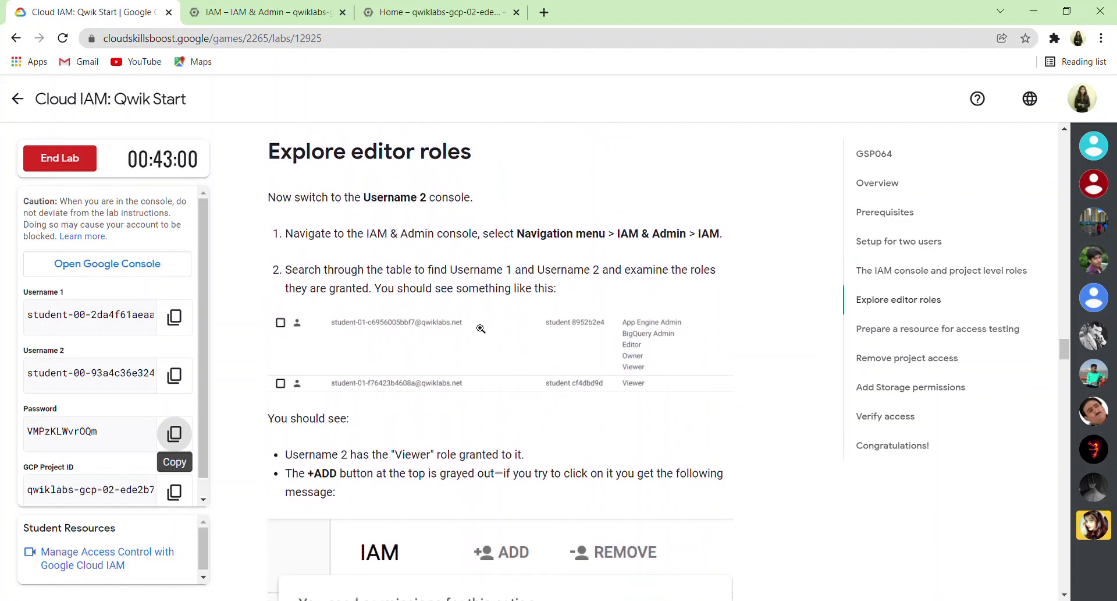
pyautogui.scroll(-1, 400, 321)
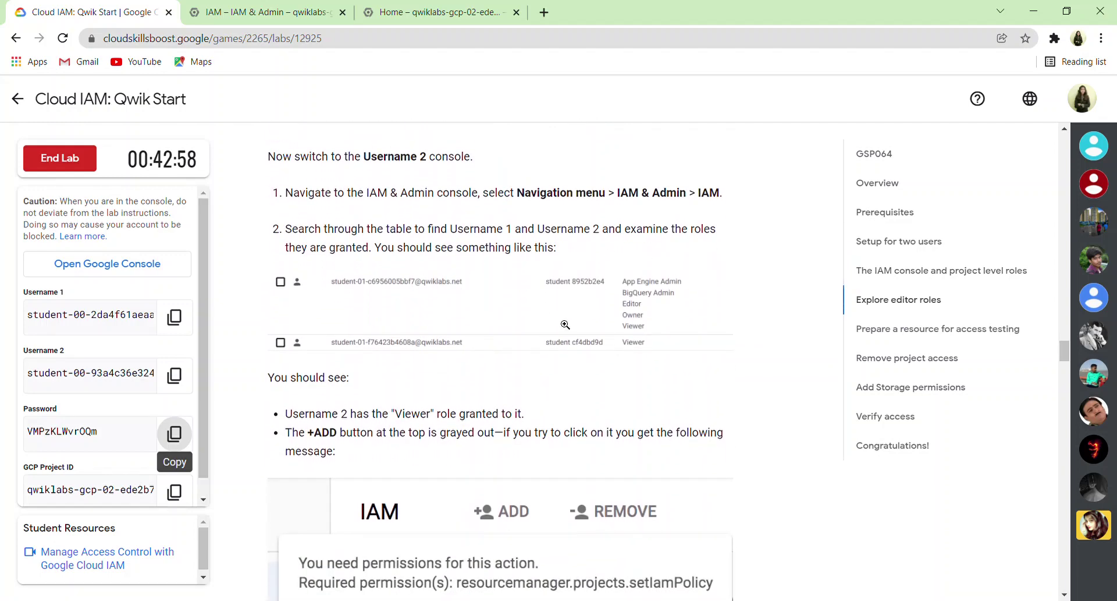
pyautogui.click(442, 13)
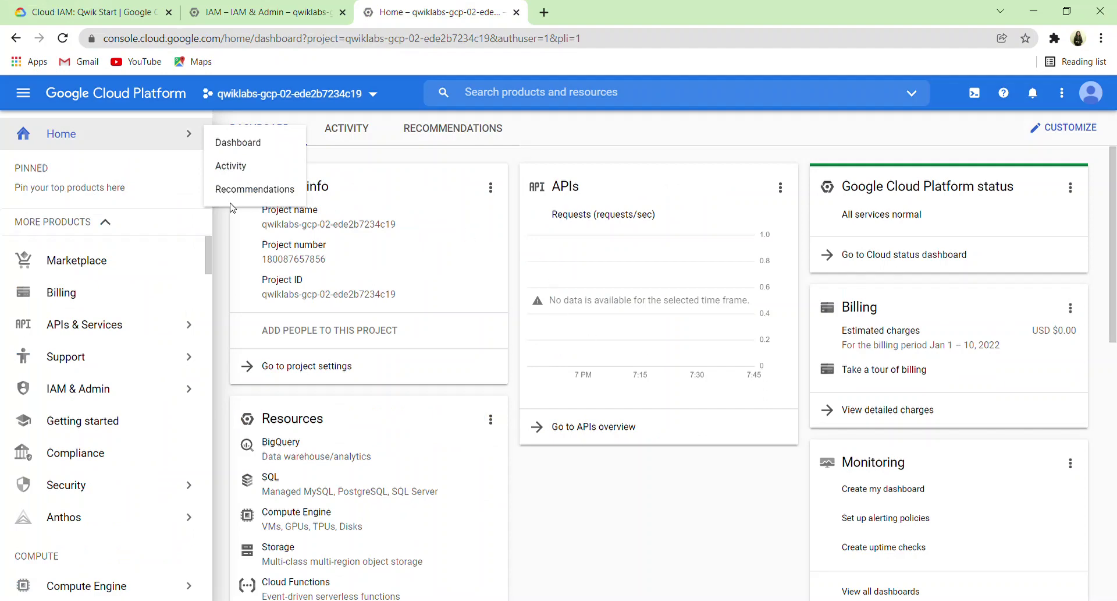
pyautogui.moveTo(110, 399)
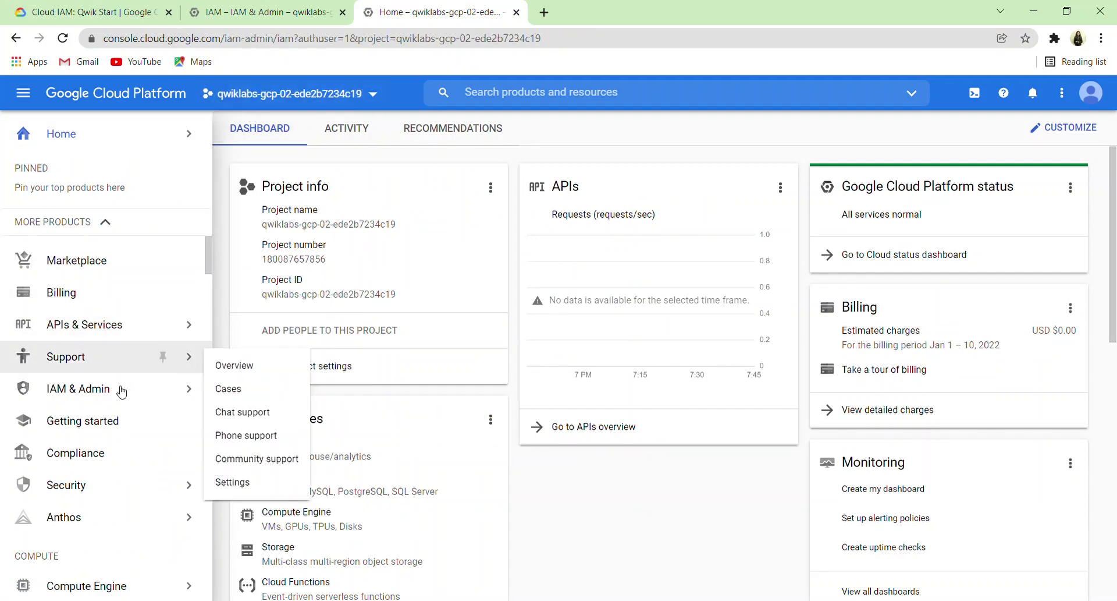
pyautogui.click(111, 398)
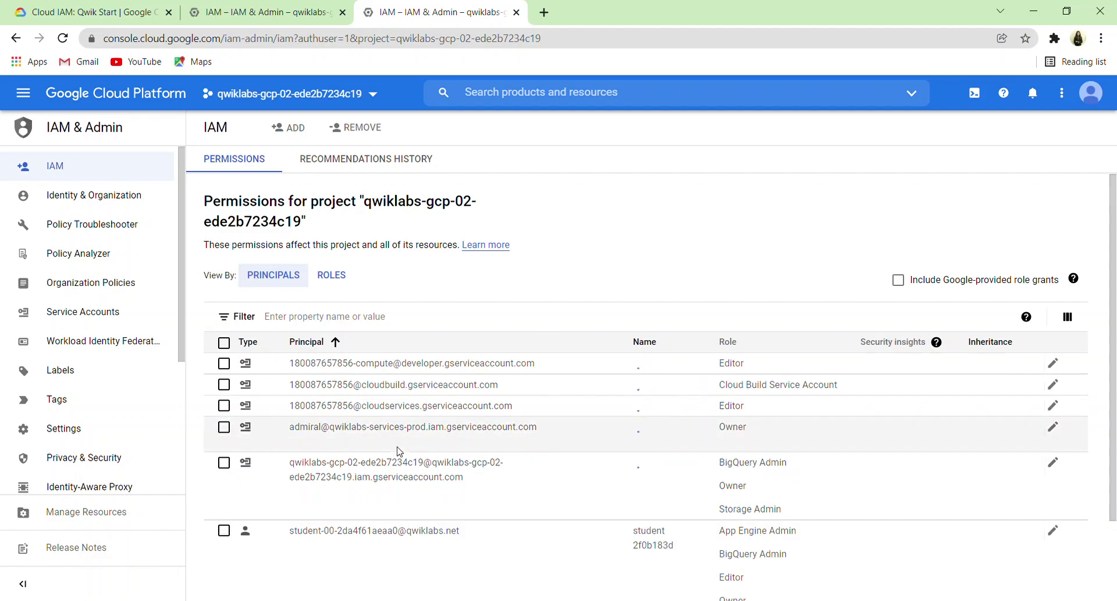
pyautogui.scroll(-3, 400, 451)
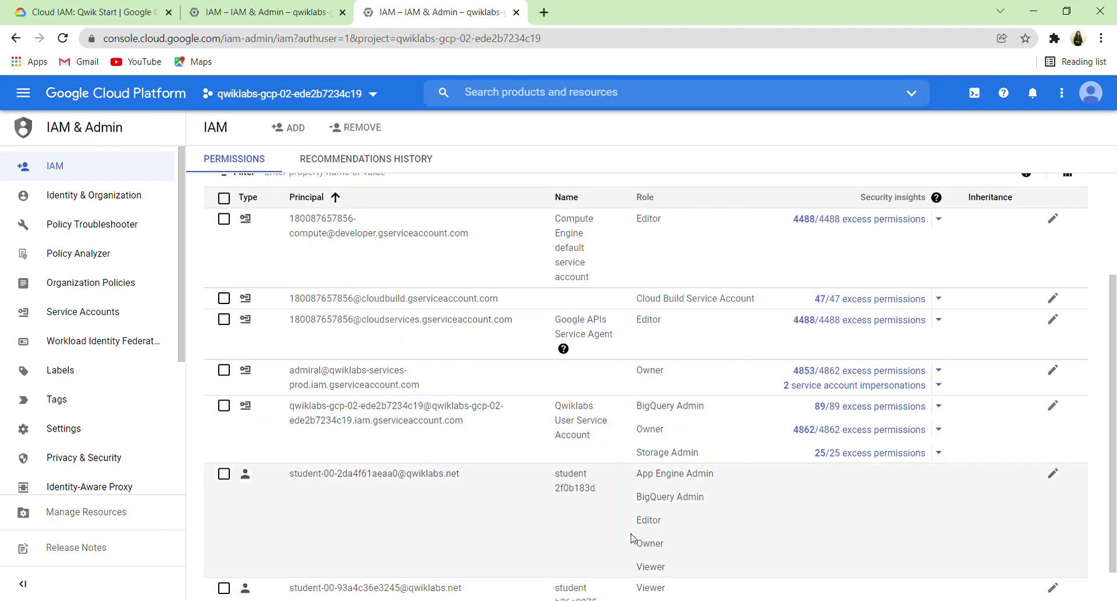
pyautogui.scroll(-1, 633, 539)
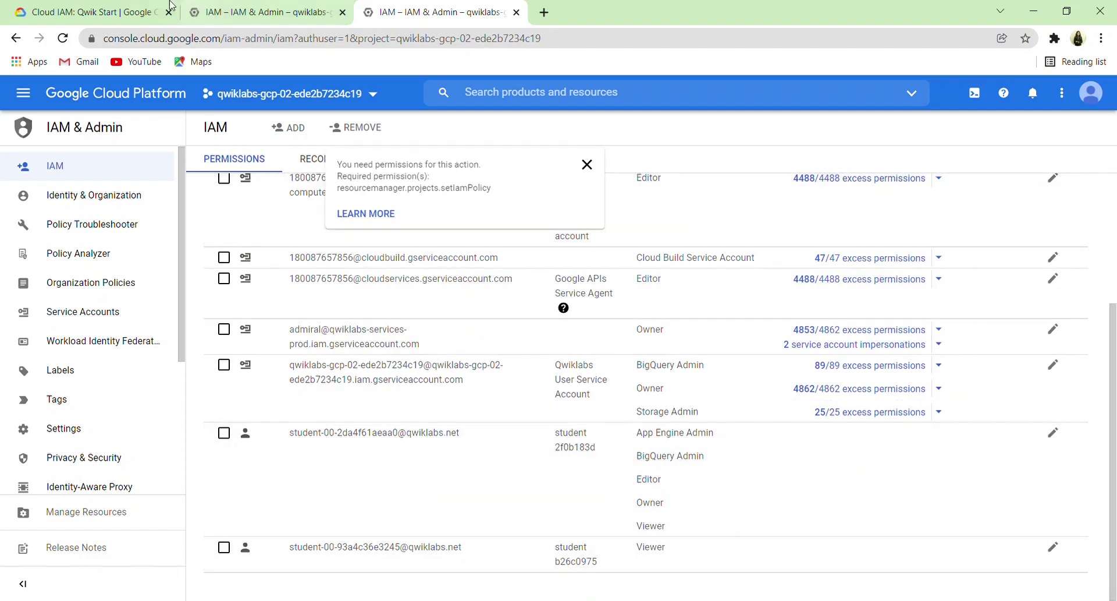
# Step: Read the lab's bucket creation instructions and open the Cloud Storage Browser in the Username 1 console
pyautogui.click(133, 6)
pyautogui.scroll(-6, 439, 286)
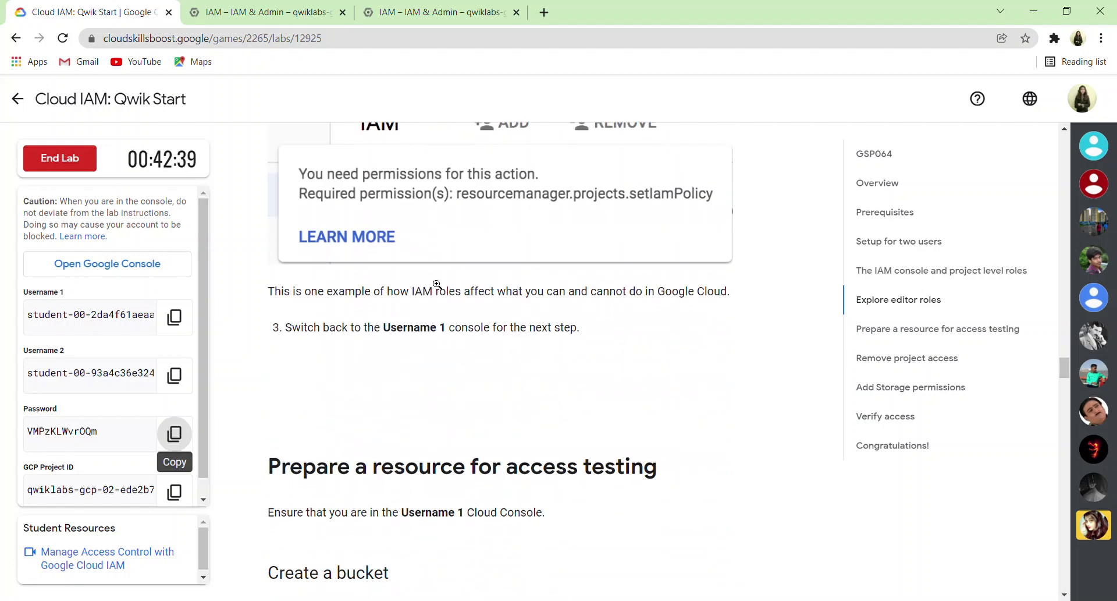
pyautogui.scroll(-5, 439, 285)
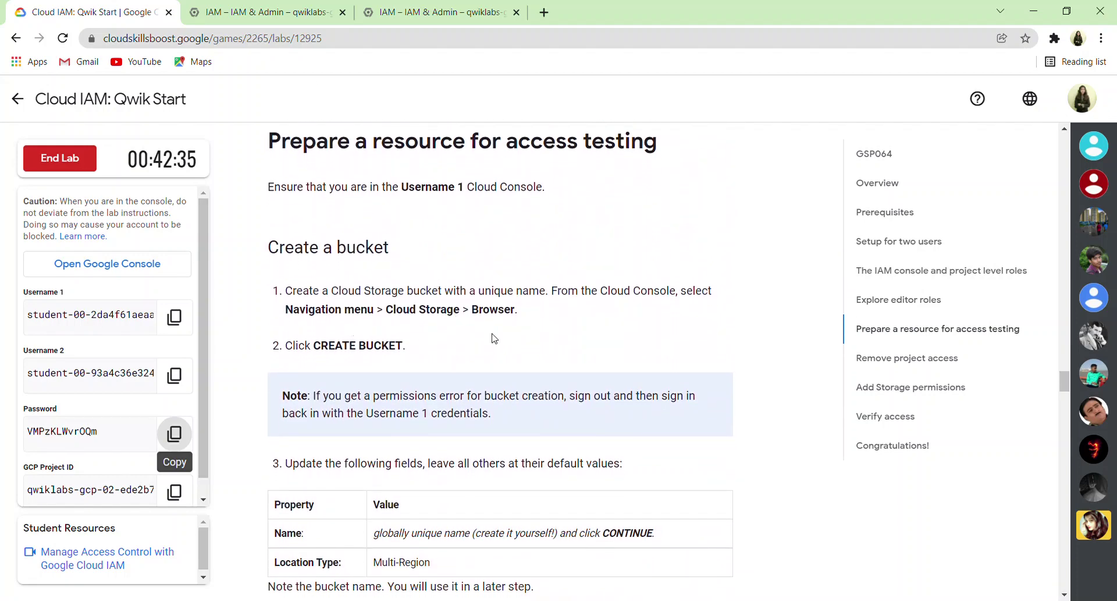
pyautogui.click(287, 10)
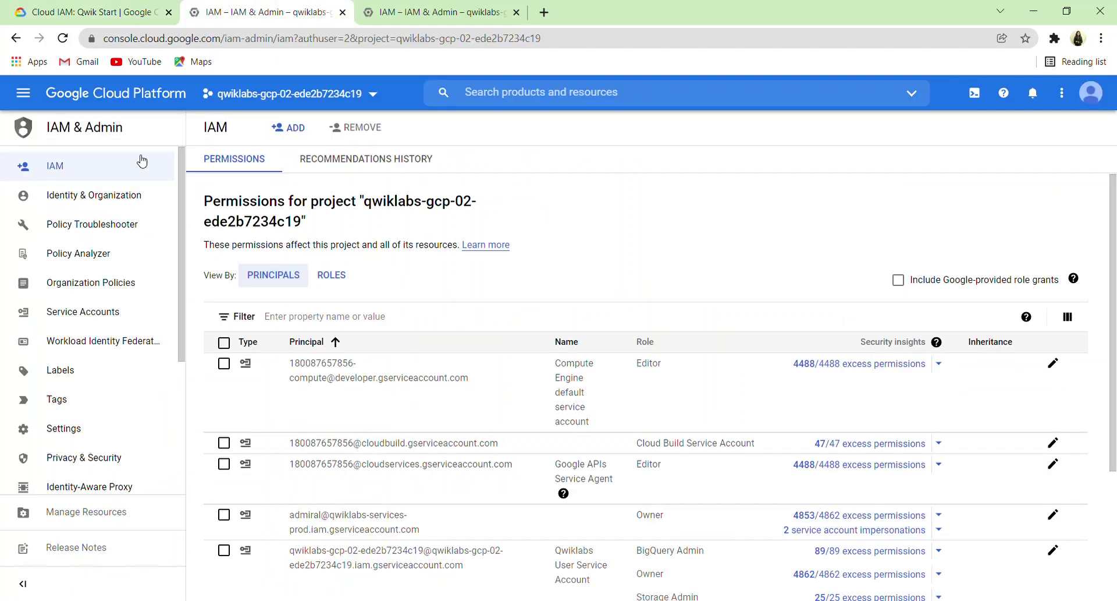
pyautogui.scroll(-3, 113, 433)
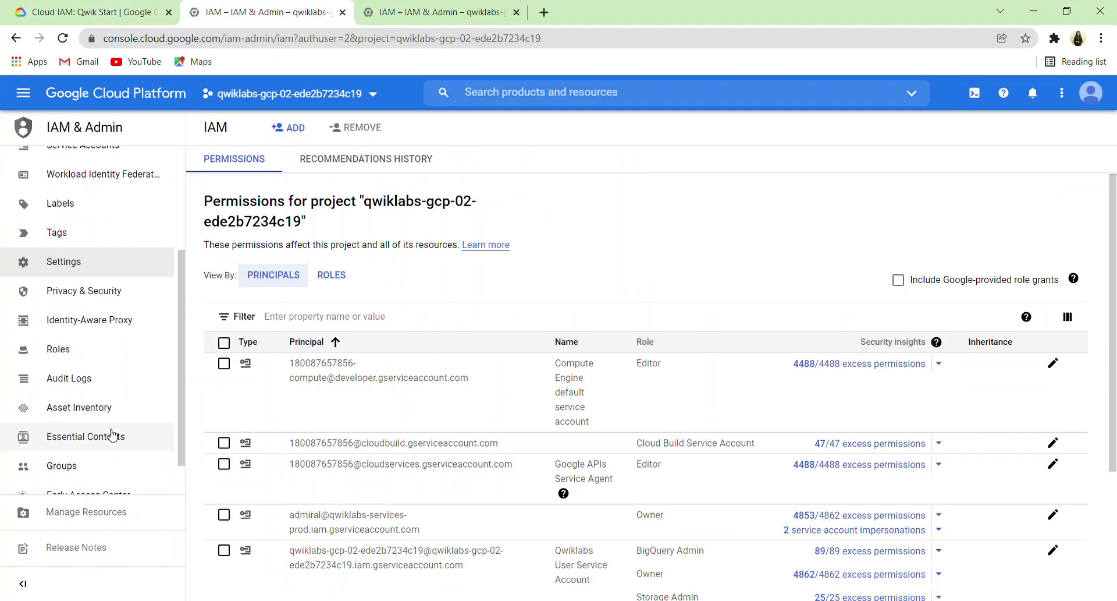
pyautogui.click(26, 103)
pyautogui.scroll(-5, 106, 444)
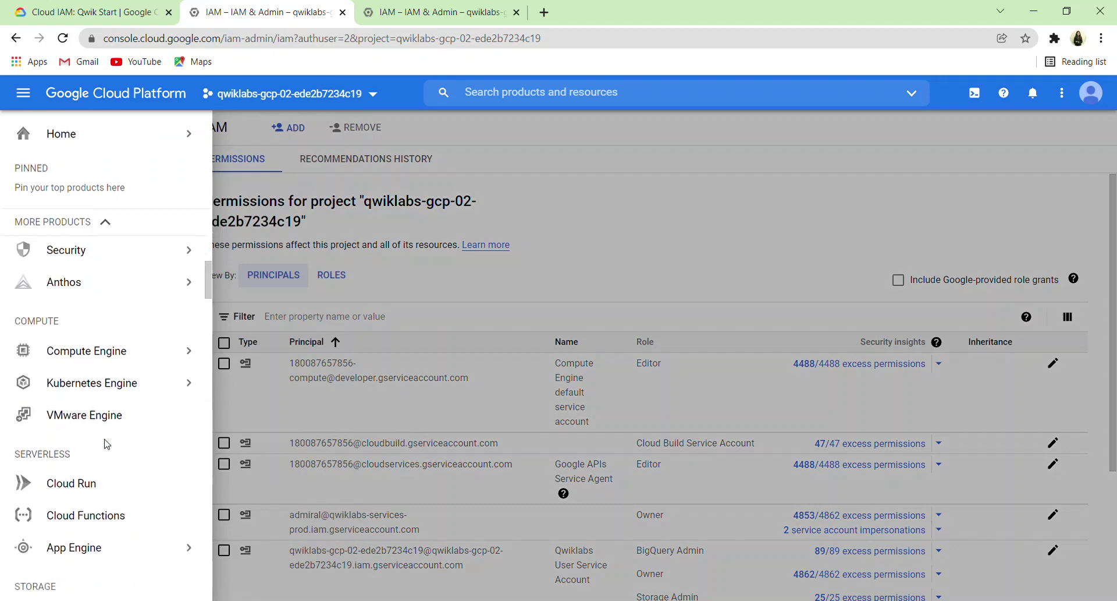
pyautogui.scroll(-6, 107, 444)
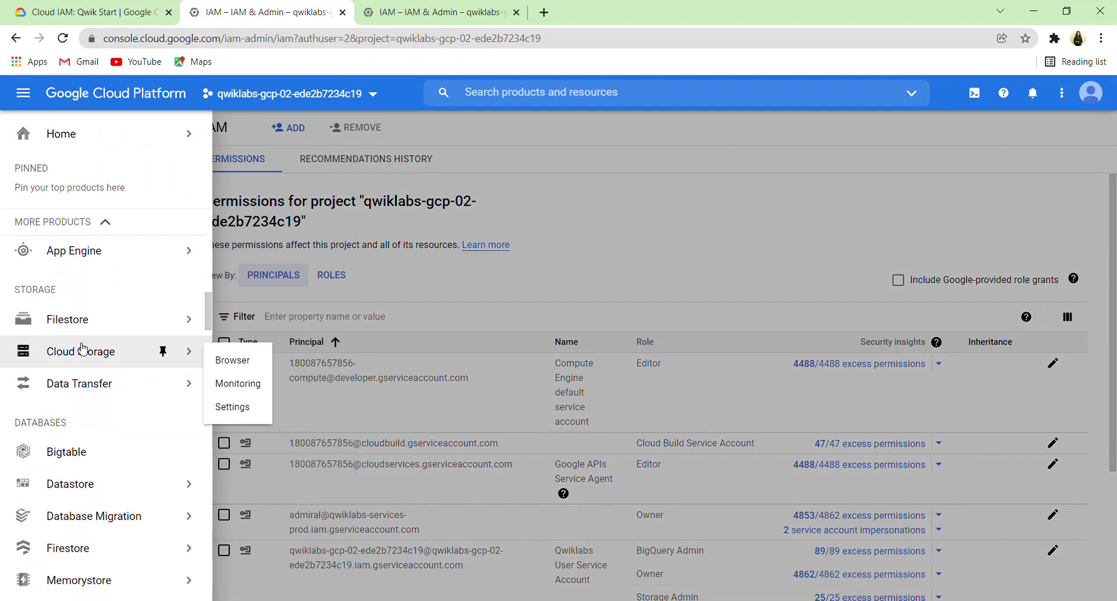
pyautogui.click(84, 349)
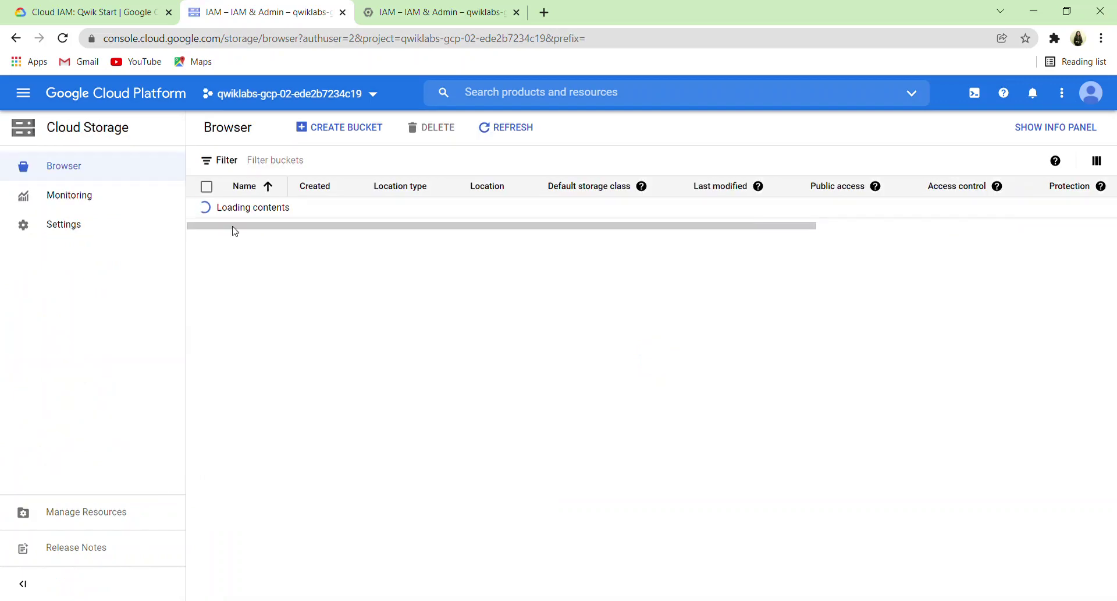
# Step: Create a multi-region bucket named with the lab's GCP Project ID, qwiklabs-gcp-02-ede2b7234c19, keeping all other settings at their defaults
pyautogui.click(326, 133)
pyautogui.click(129, 7)
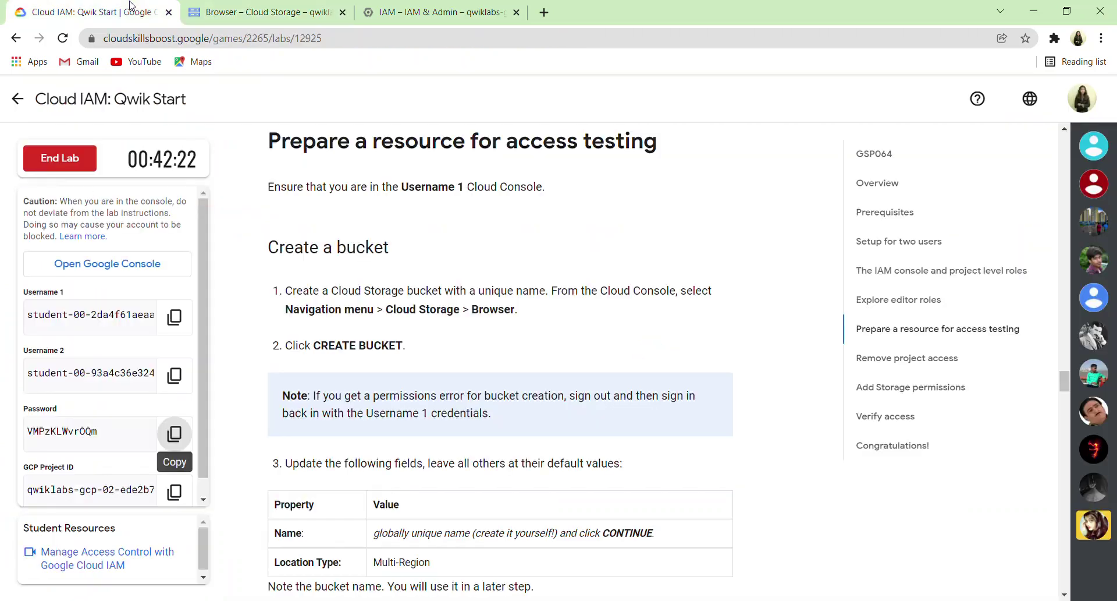
pyautogui.click(174, 492)
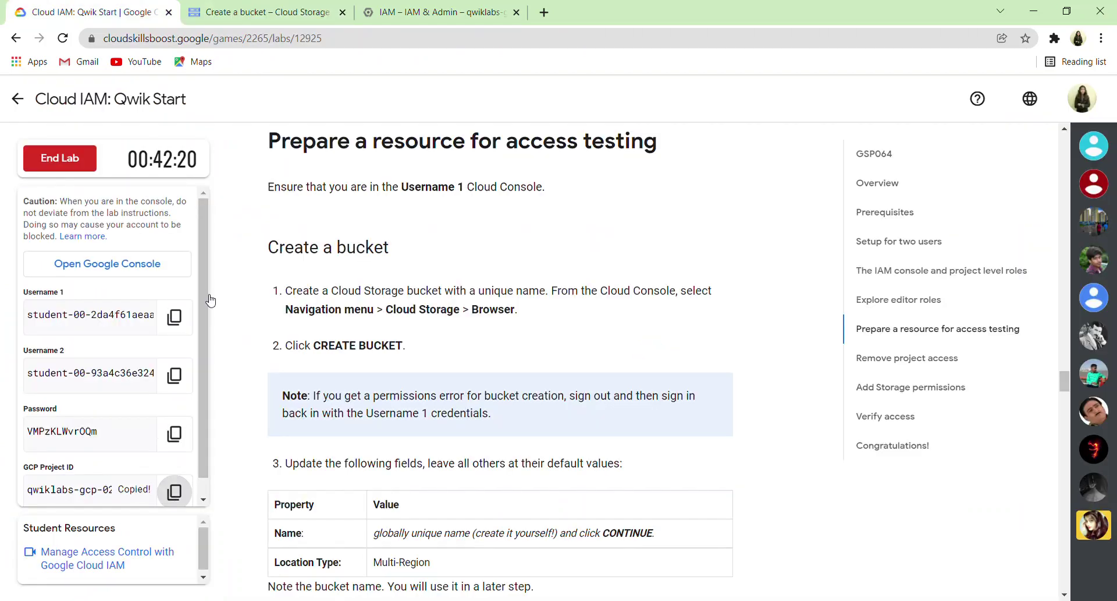
pyautogui.click(287, 7)
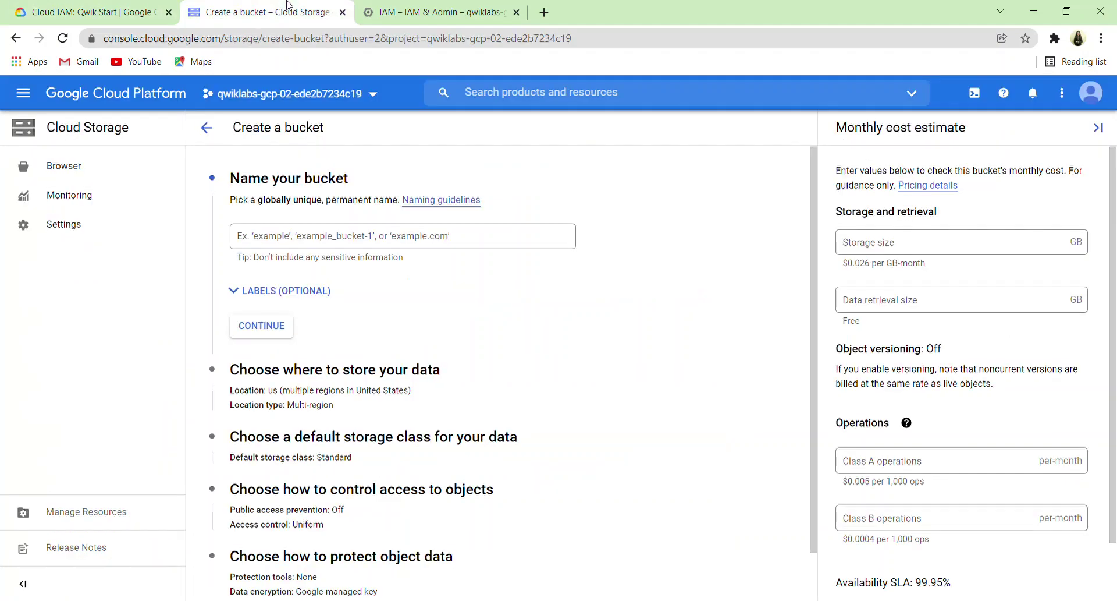
pyautogui.click(285, 244)
pyautogui.hotkey('ctrl', 'v')
pyautogui.click(280, 334)
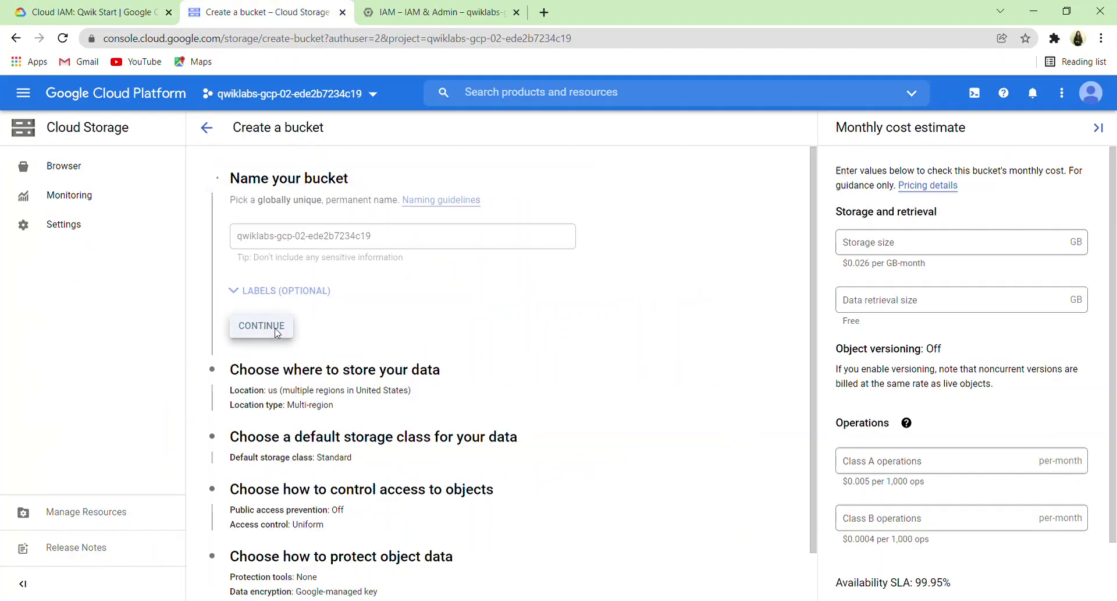
pyautogui.scroll(-3, 376, 241)
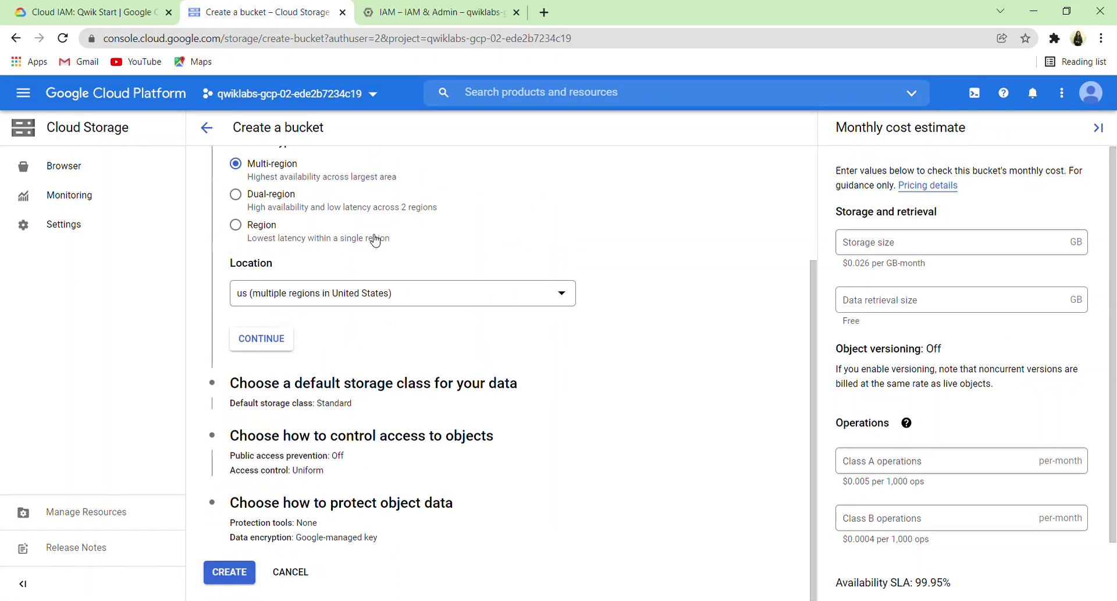
pyautogui.click(227, 575)
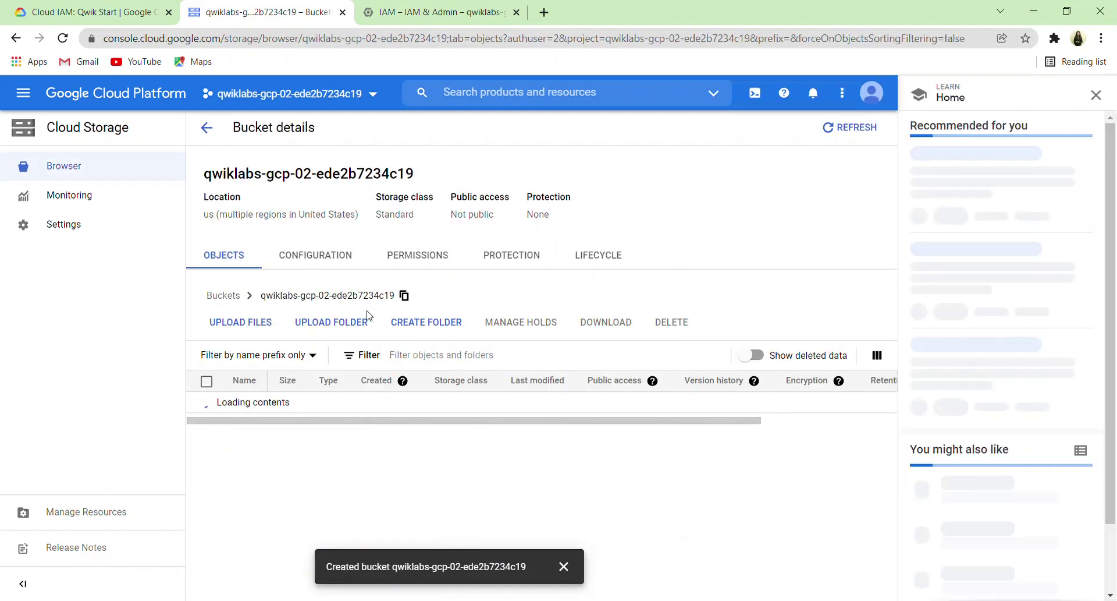
# Step: Upload the text file MLH Hackathon.txt to the new bucket and rename it sample.txt as the lab instructs
pyautogui.click(269, 330)
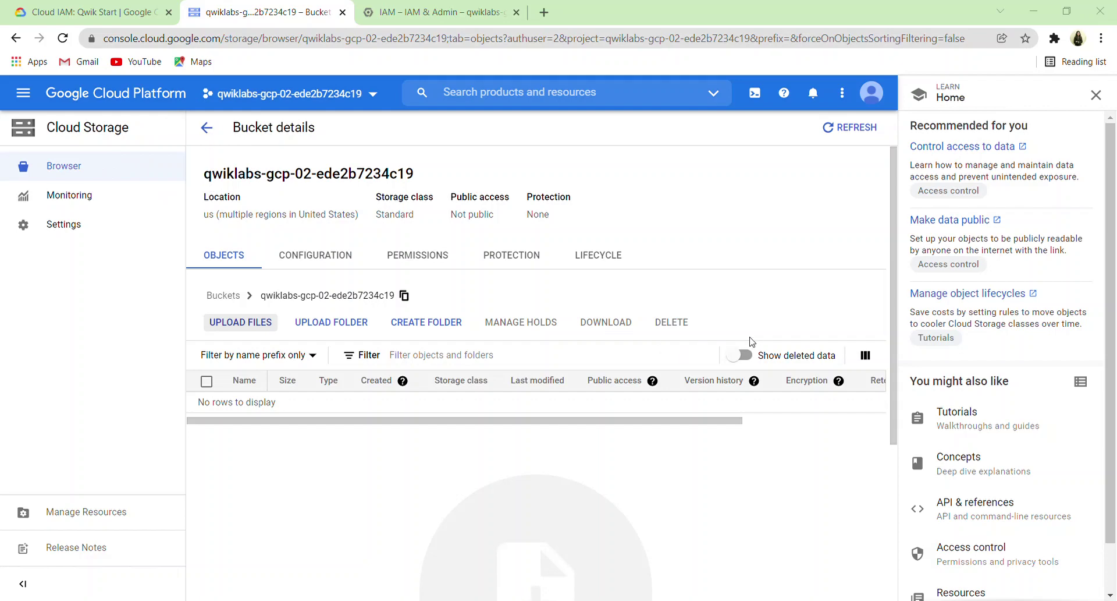
pyautogui.click(148, 7)
pyautogui.scroll(-2, 512, 356)
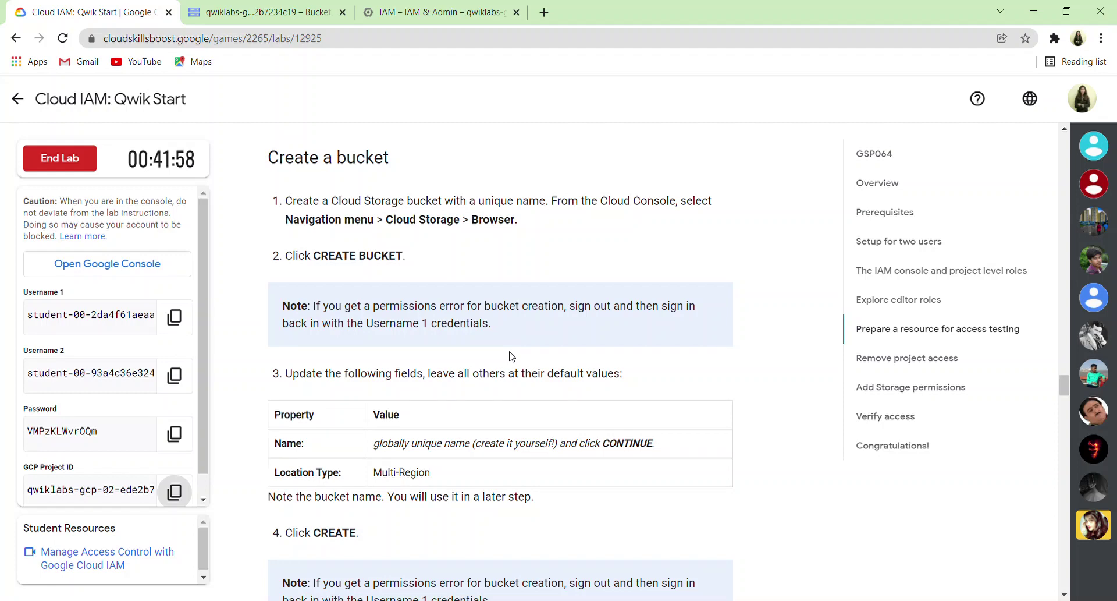
pyautogui.scroll(-3, 482, 344)
pyautogui.scroll(-5, 406, 376)
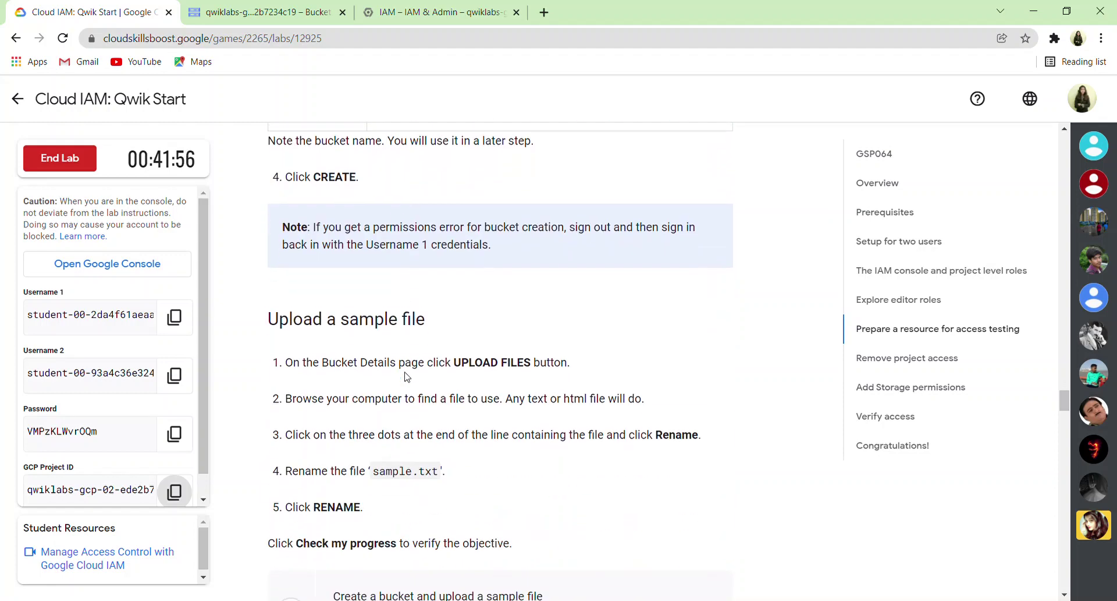
pyautogui.scroll(-2, 410, 361)
pyautogui.moveTo(439, 313); pyautogui.dragTo(383, 318)
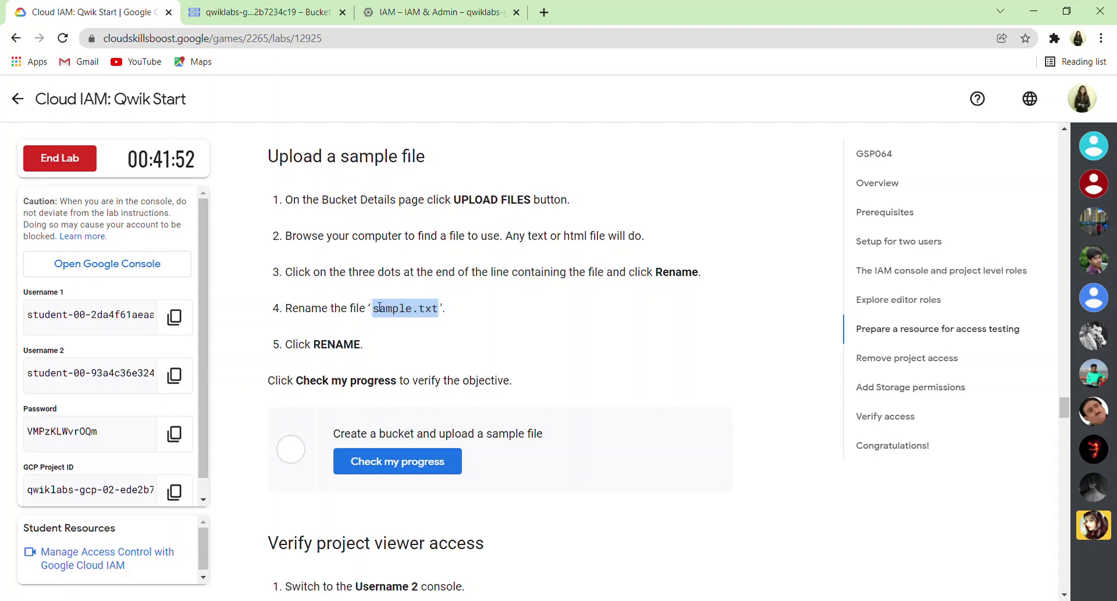
pyautogui.click(262, 13)
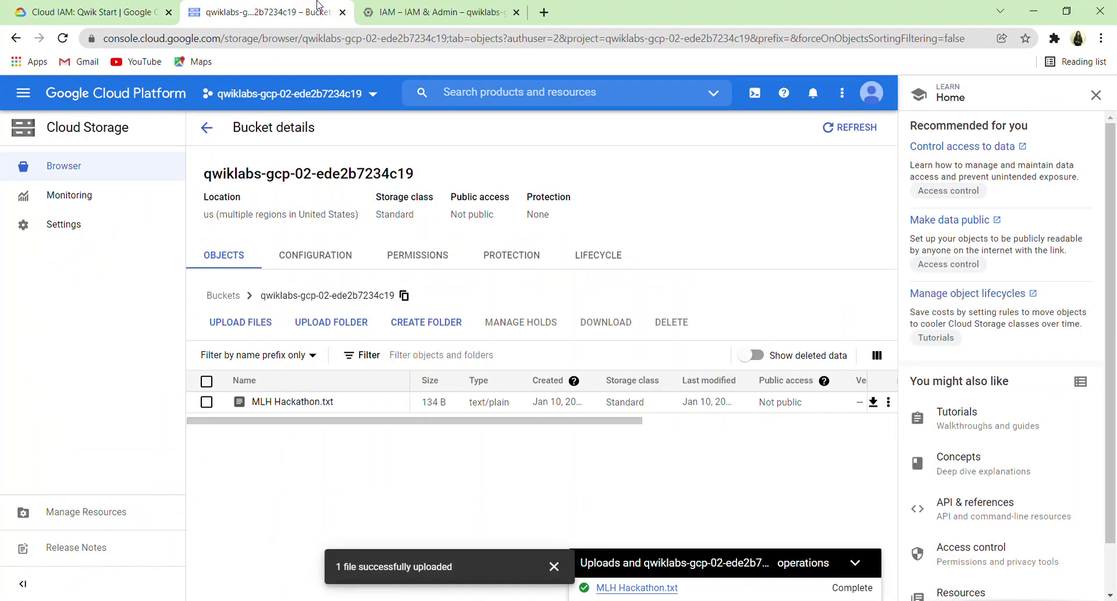
pyautogui.click(889, 401)
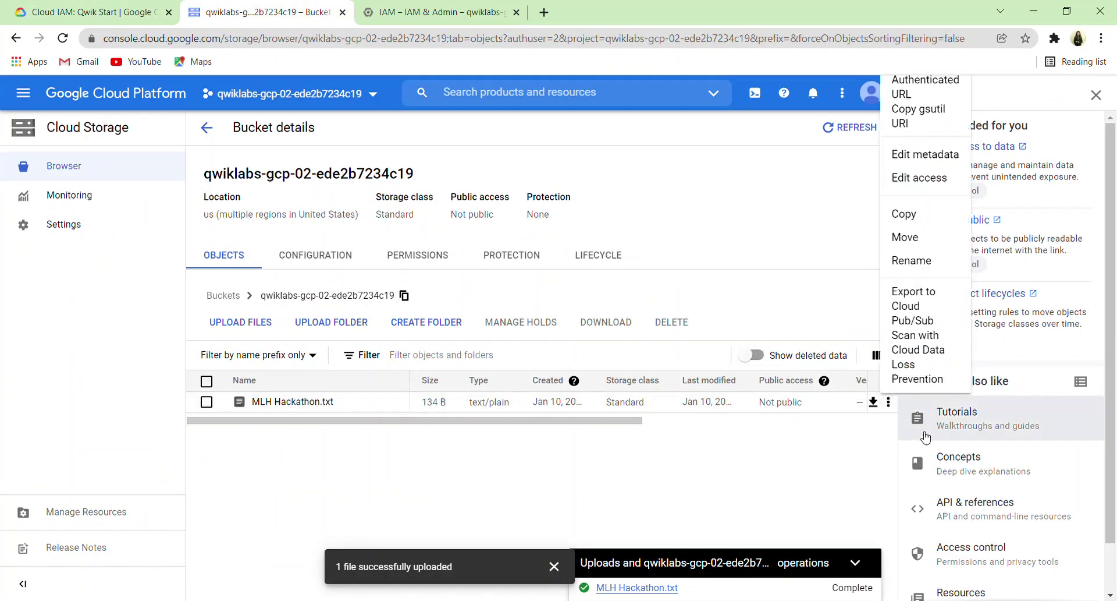
pyautogui.click(925, 261)
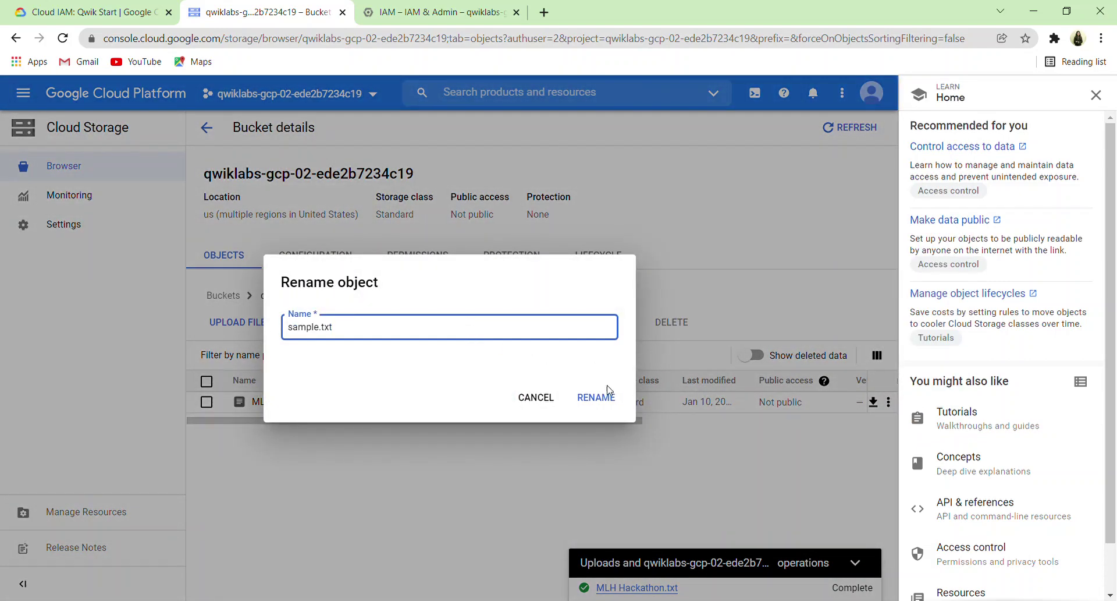
pyautogui.click(616, 401)
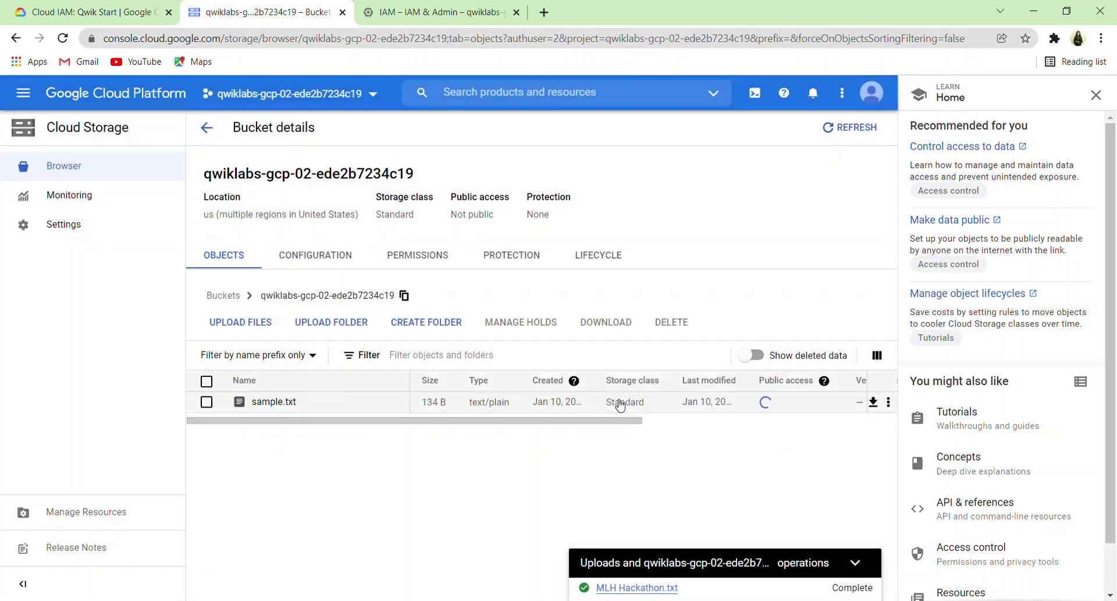
# Step: Check the lab progress for the objective "Create a bucket and upload a sample file"
pyautogui.click(153, 4)
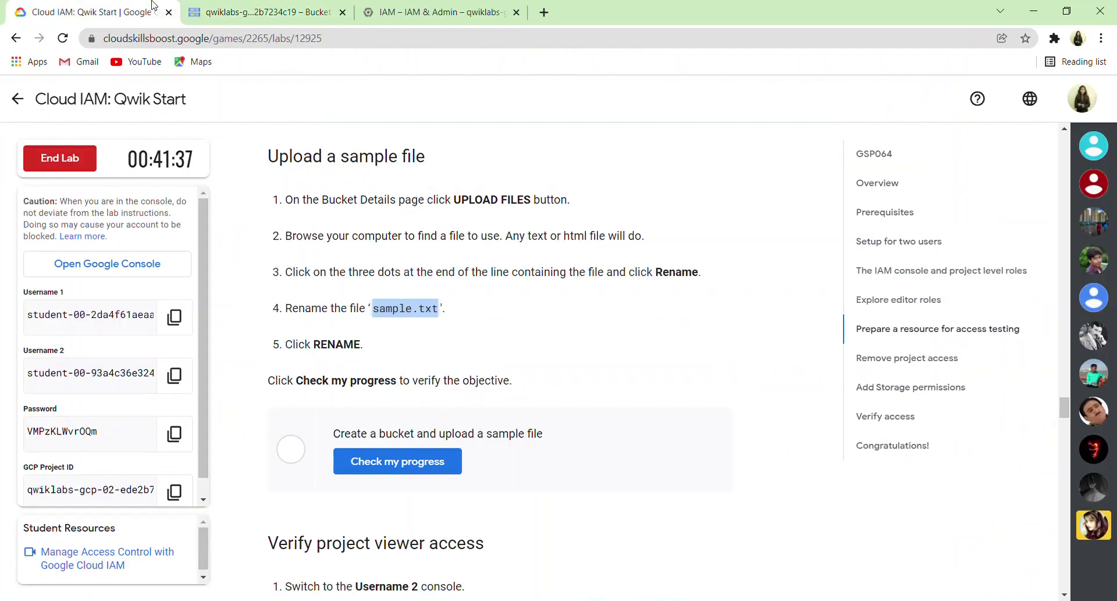
pyautogui.scroll(-2, 479, 400)
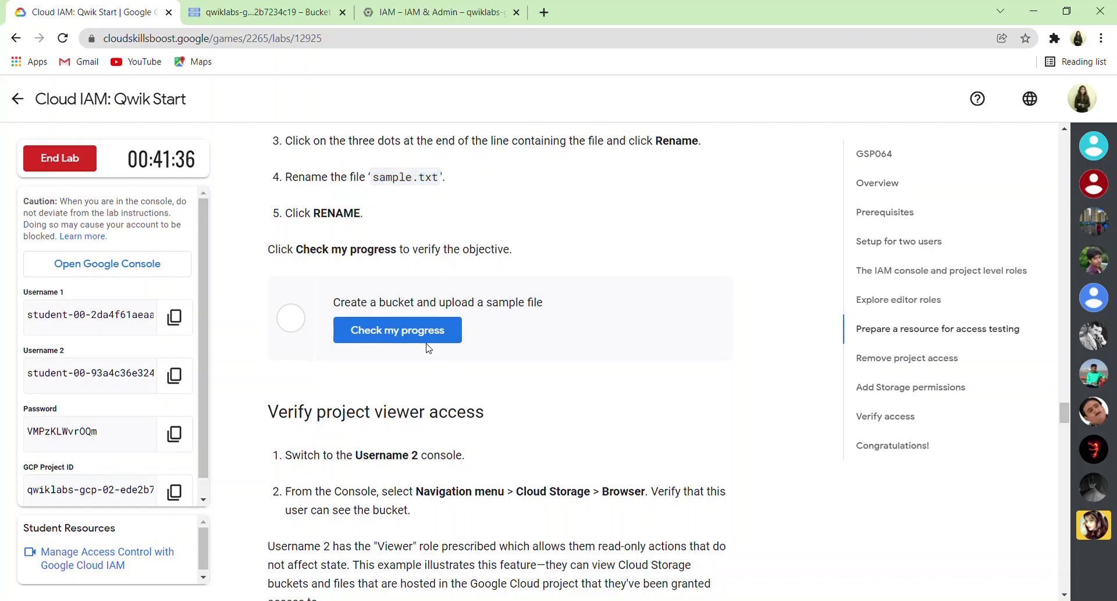
pyautogui.click(423, 340)
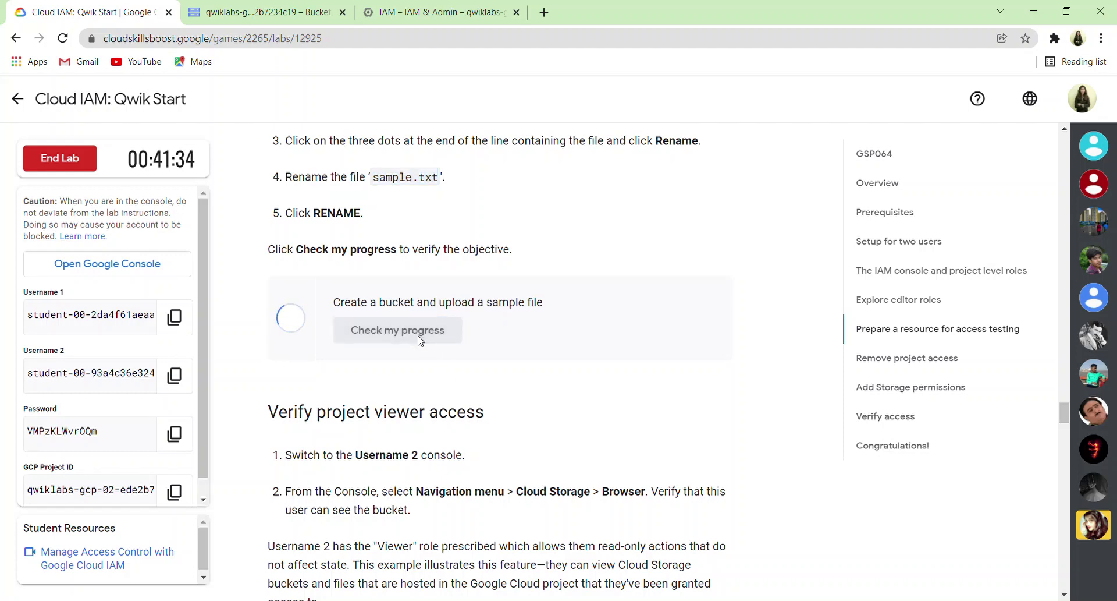
# Step: Read the lab's viewer access instructions and open the Cloud Storage Browser in the Username 2 console
pyautogui.scroll(-5, 423, 338)
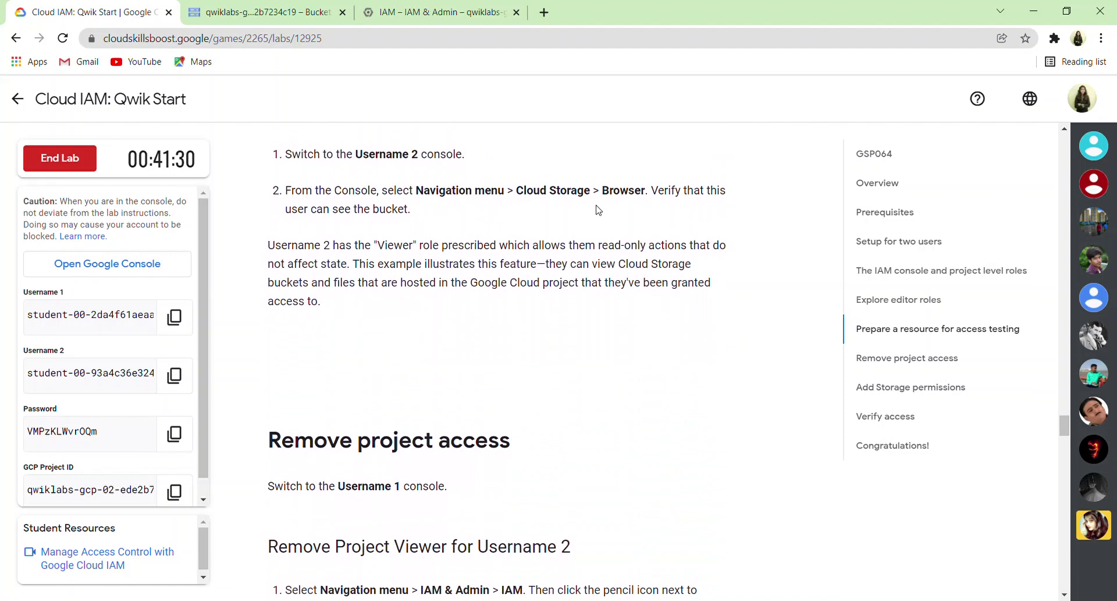
pyautogui.click(474, 12)
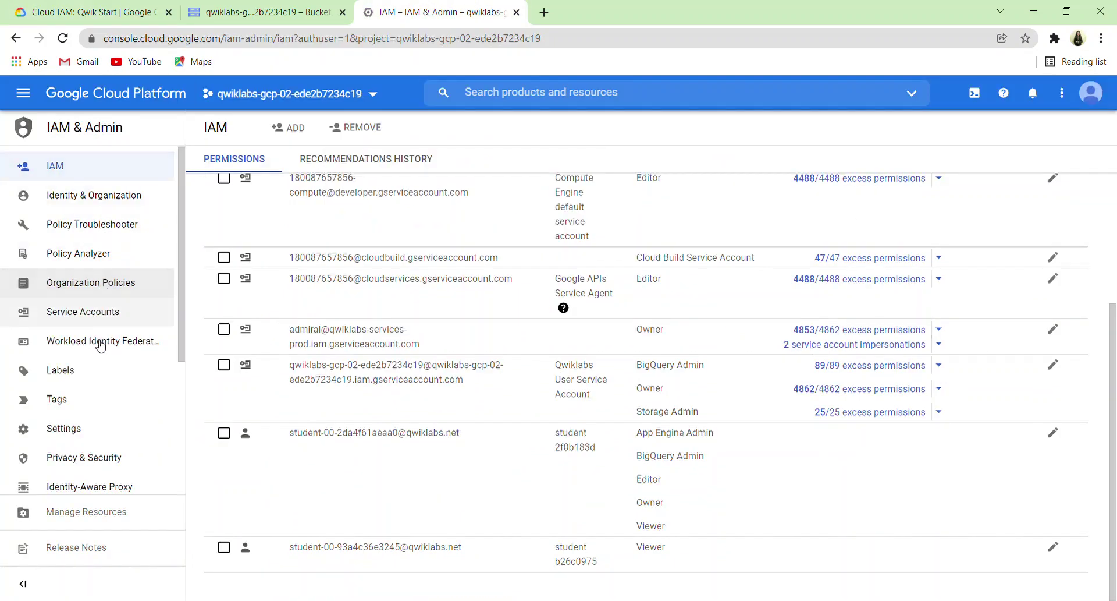
pyautogui.click(23, 92)
pyautogui.scroll(-5, 131, 411)
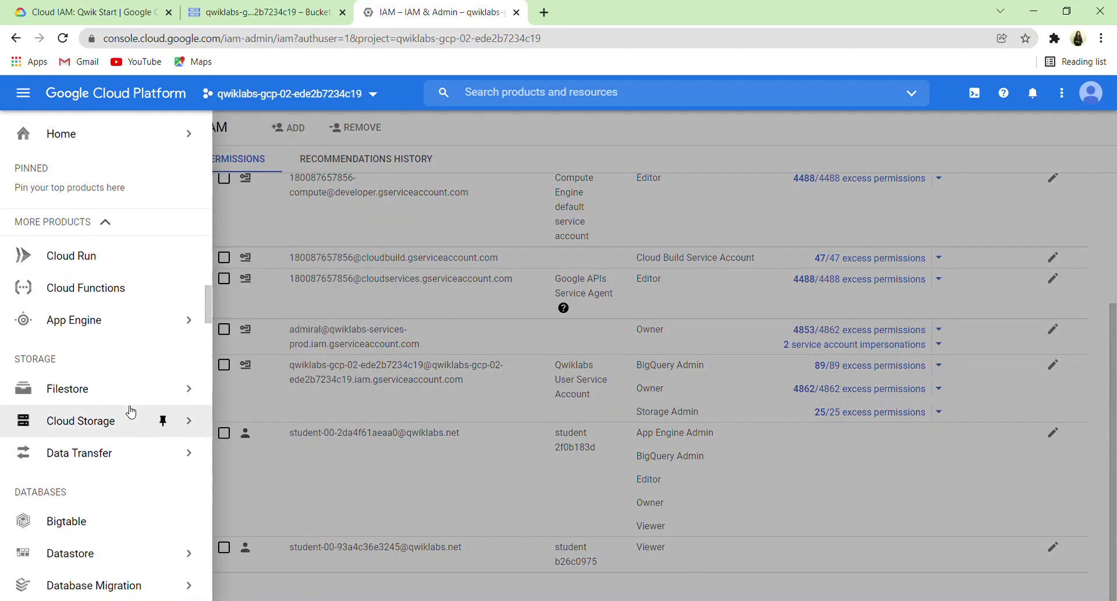
pyautogui.click(114, 422)
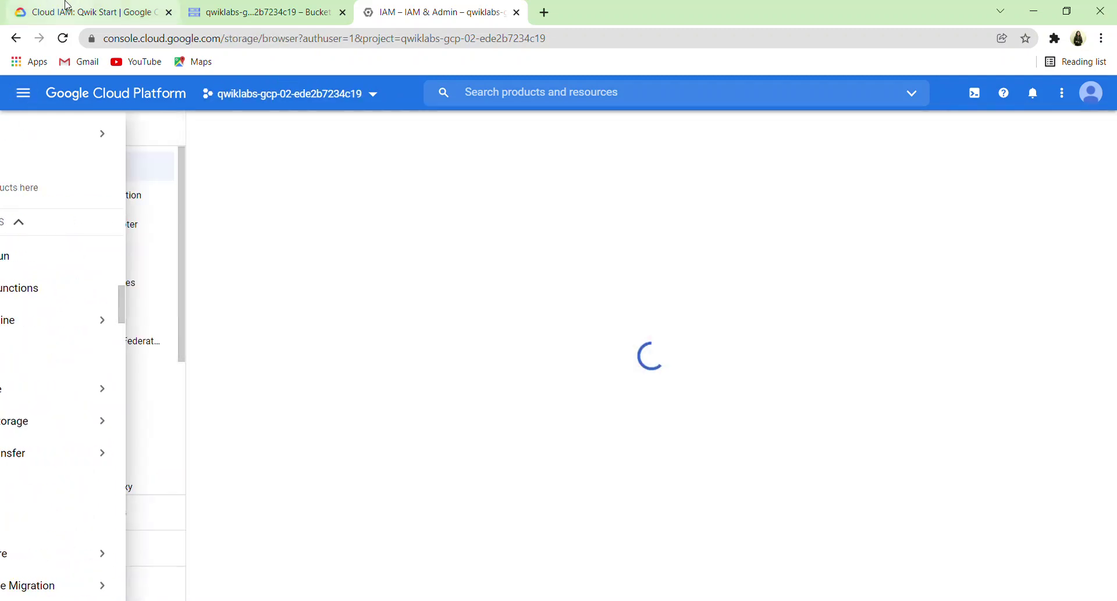
# Step: Read the lab's Remove project access instructions and open the project's IAM page in the Username 1 console
pyautogui.click(47, 12)
pyautogui.scroll(-4, 512, 377)
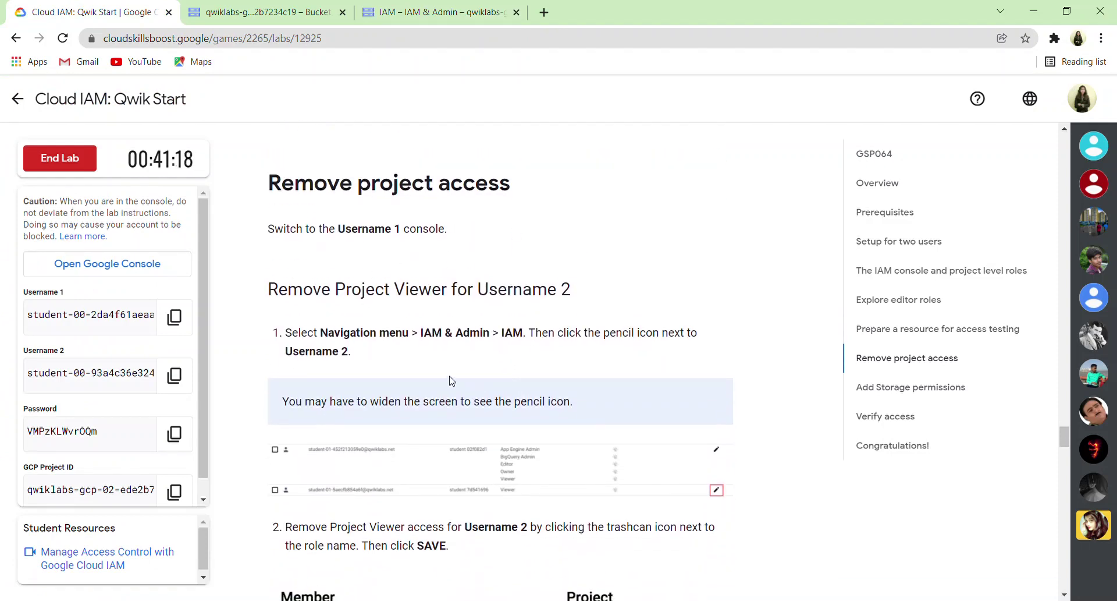
pyautogui.scroll(-1, 460, 381)
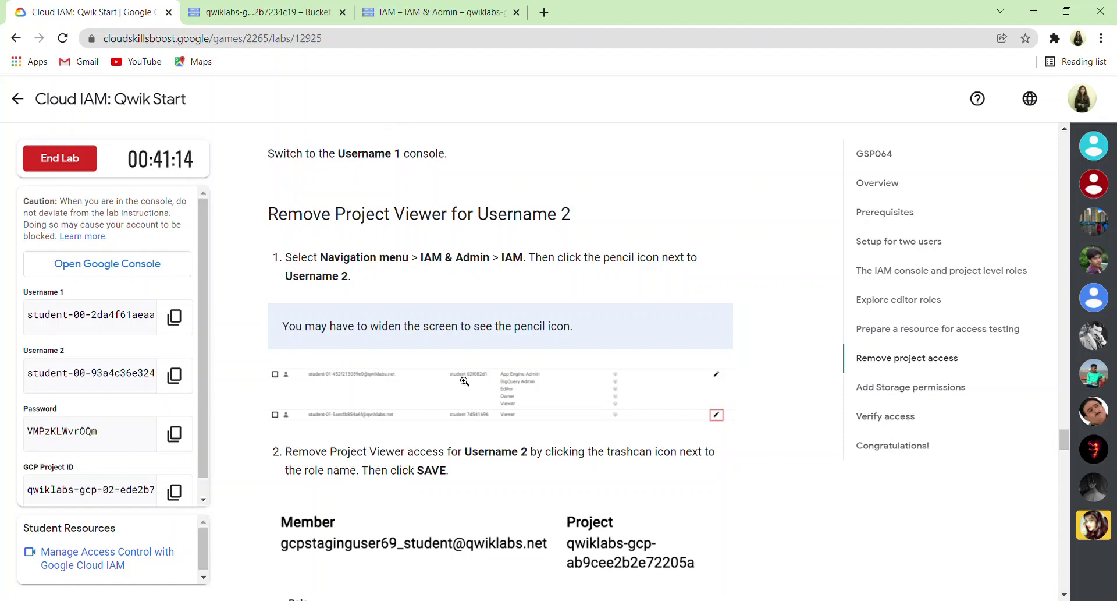
pyautogui.click(321, 11)
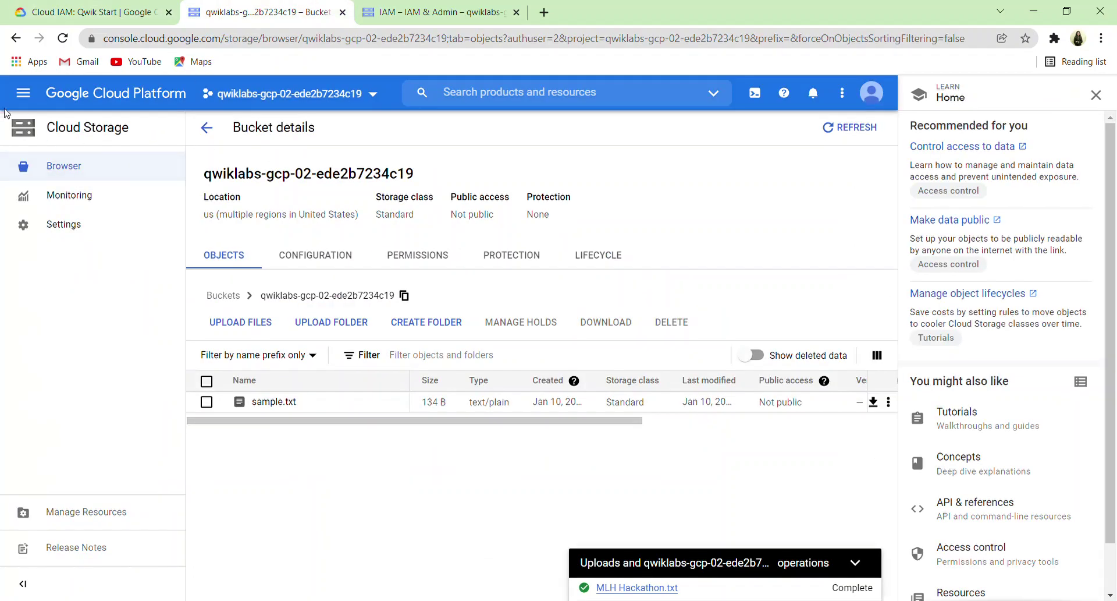
pyautogui.click(22, 91)
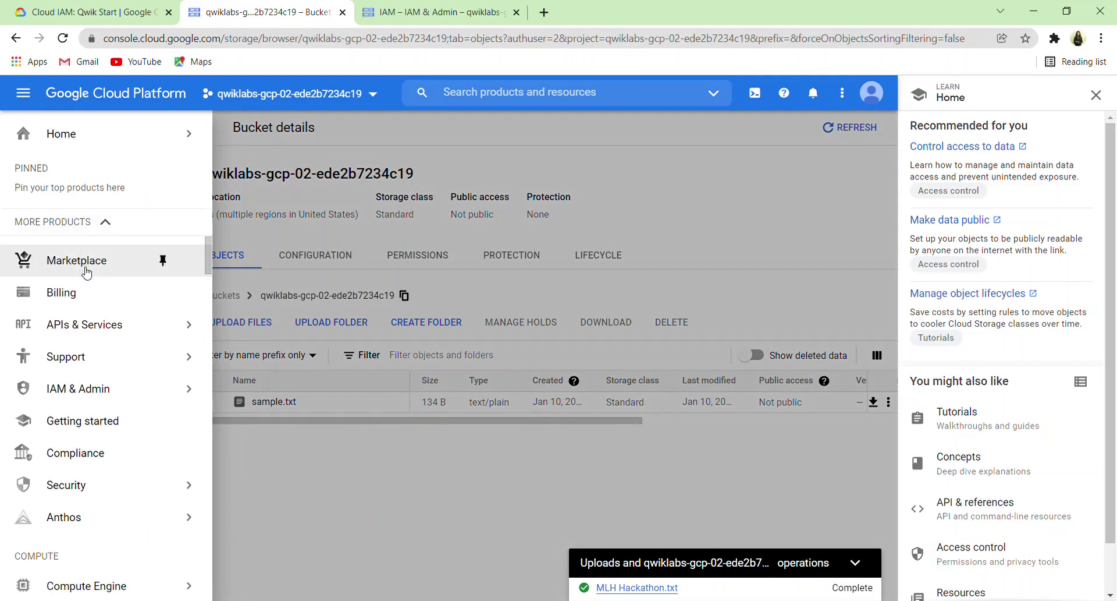
pyautogui.scroll(-5, 106, 412)
pyautogui.scroll(3, 105, 412)
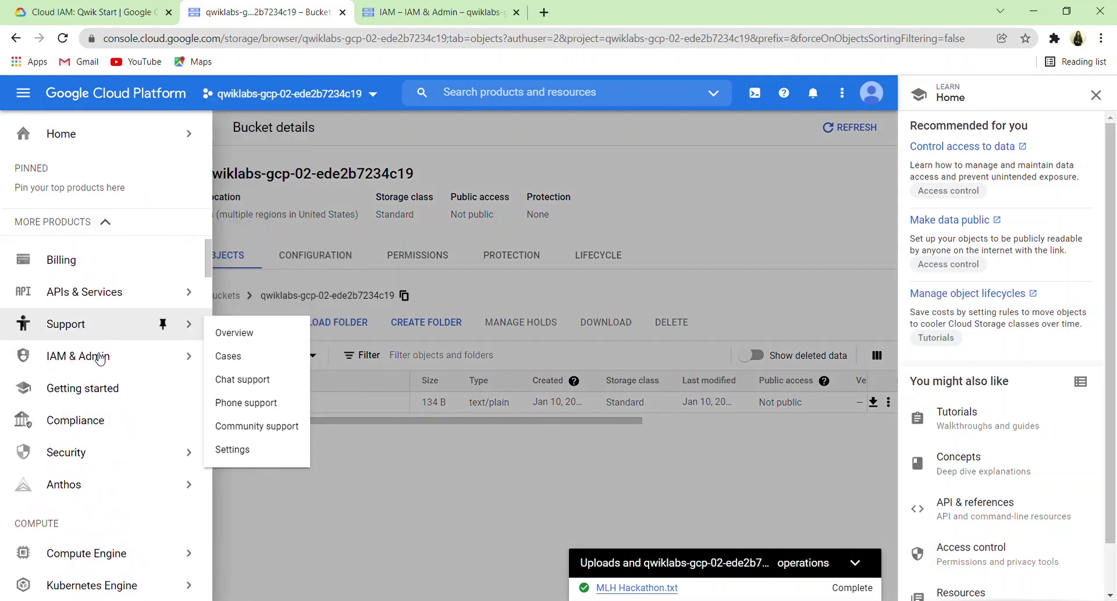
pyautogui.click(100, 360)
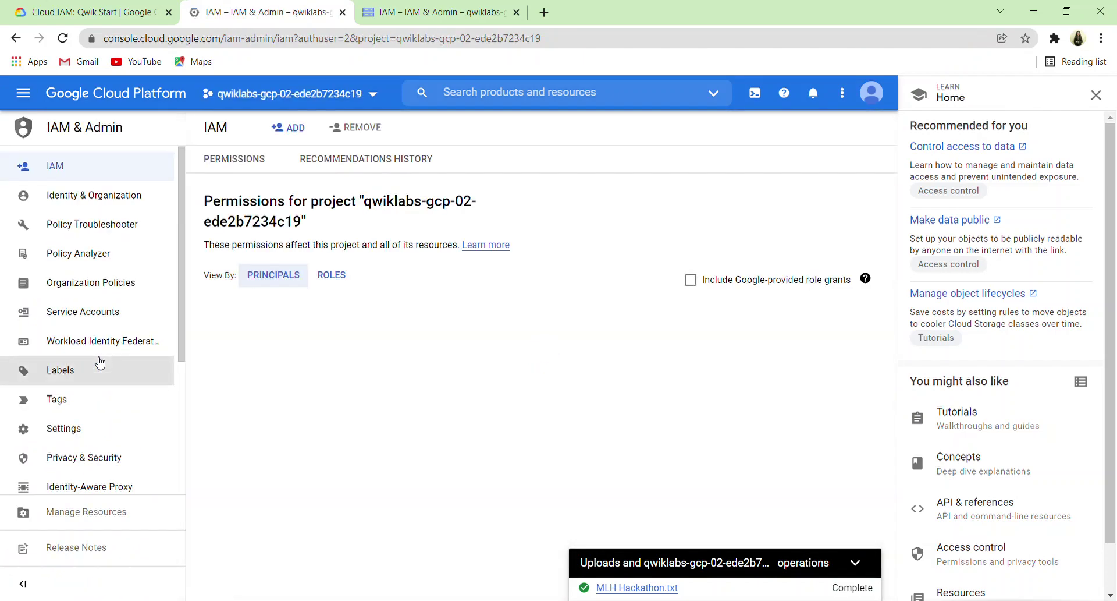
# Step: Remove the Viewer role from the Username 2 principal and save the permissions
pyautogui.scroll(-3, 532, 369)
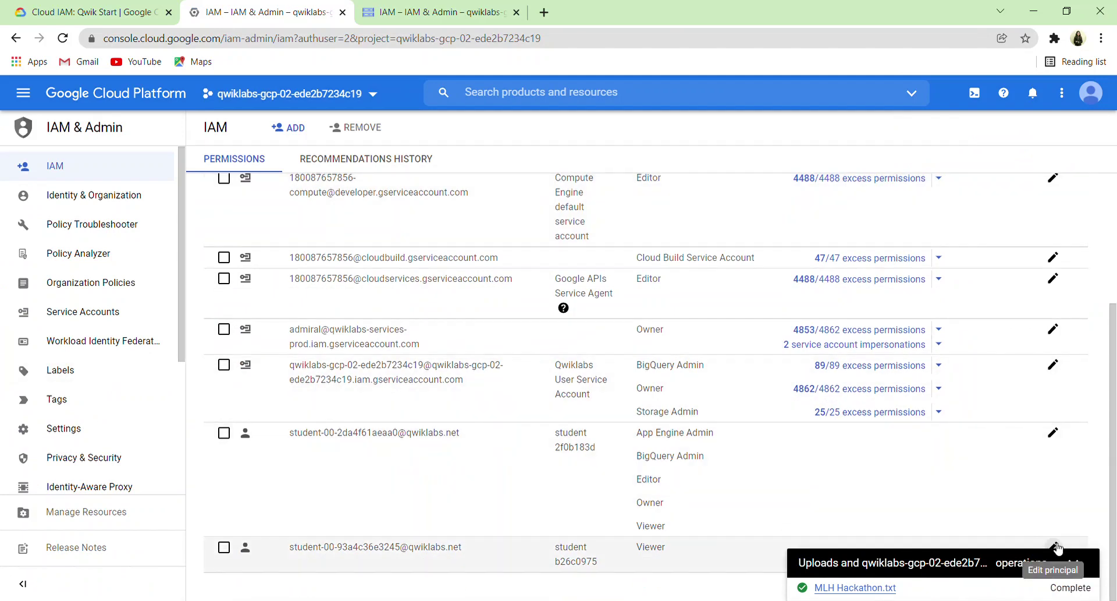
pyautogui.click(1056, 546)
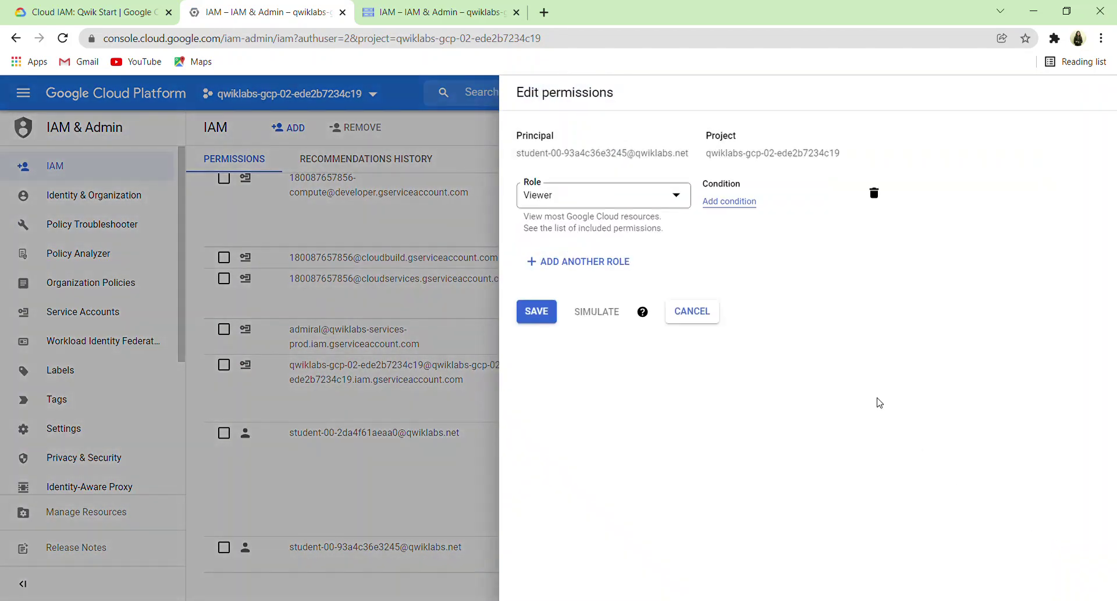
pyautogui.click(874, 191)
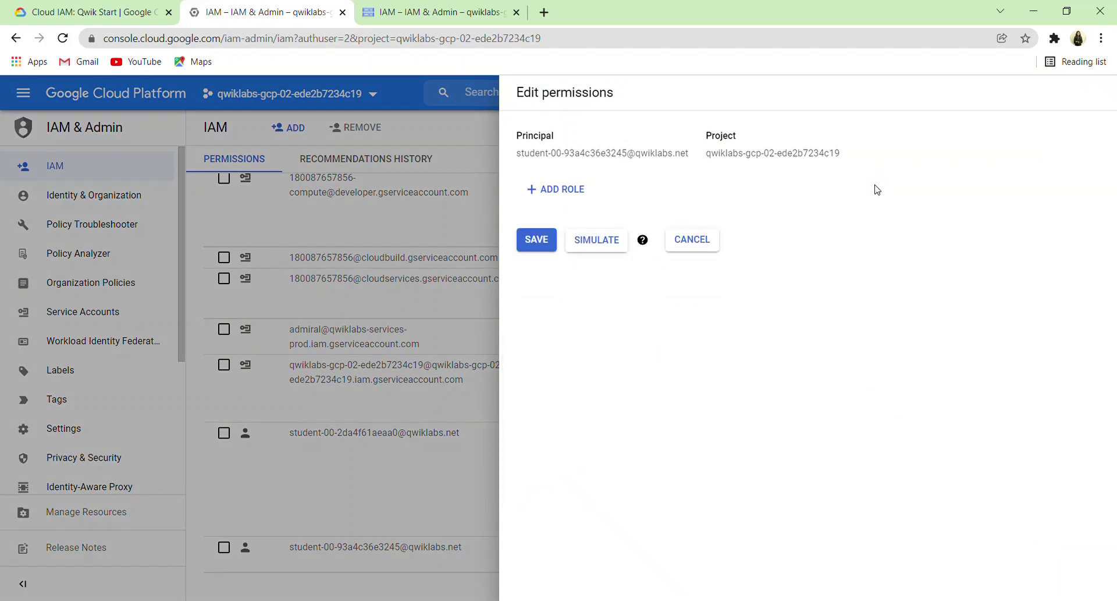
pyautogui.click(536, 240)
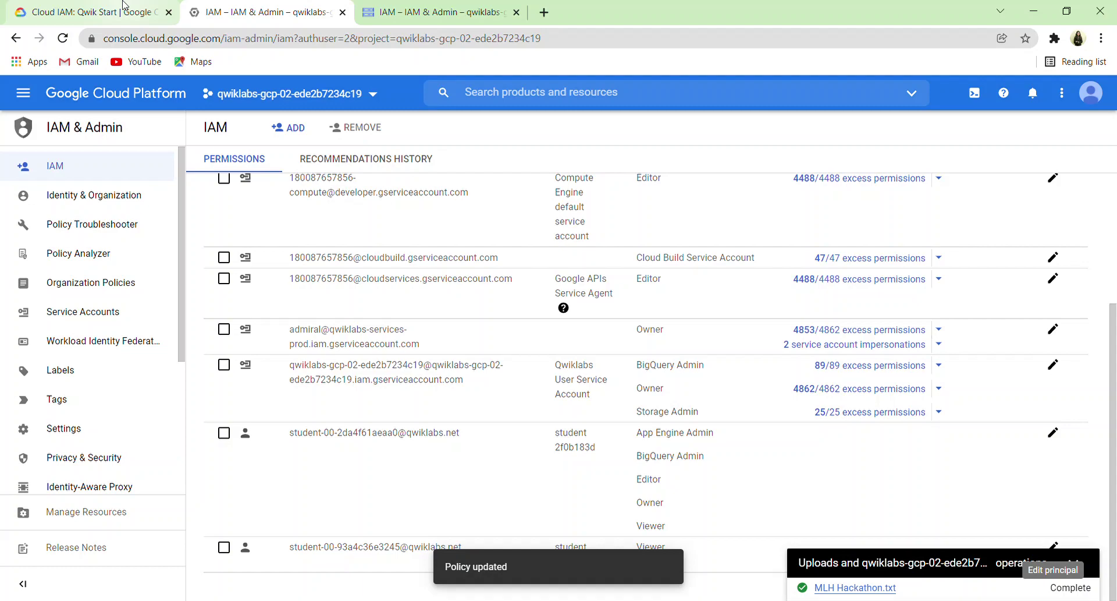
# Step: Return to the lab and check the progress for the objective "Remove project access"
pyautogui.click(124, 5)
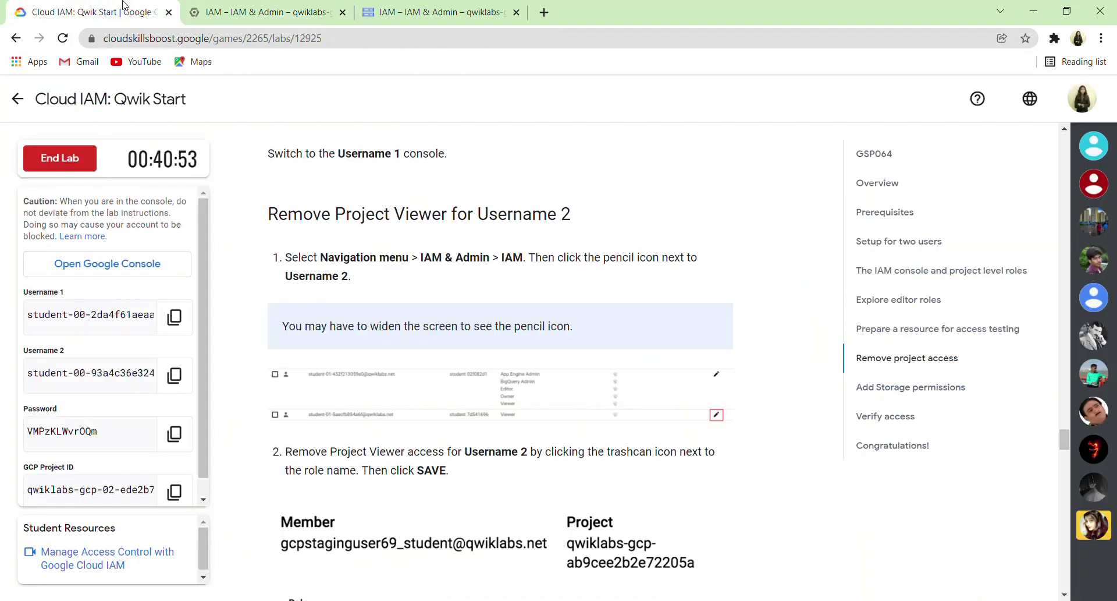
pyautogui.scroll(-12, 421, 390)
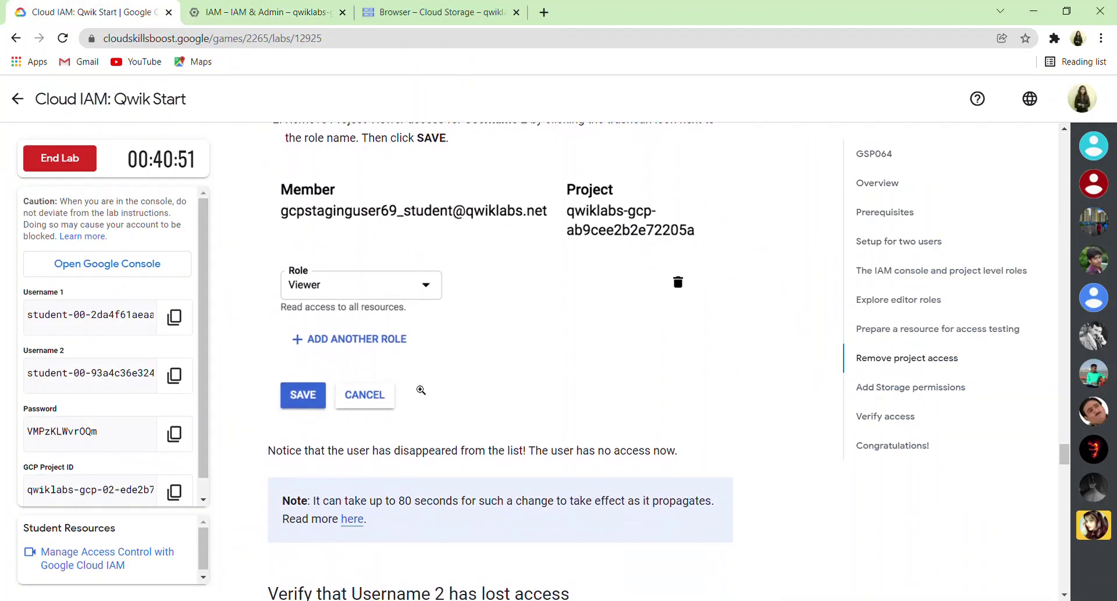
pyautogui.scroll(-2, 420, 389)
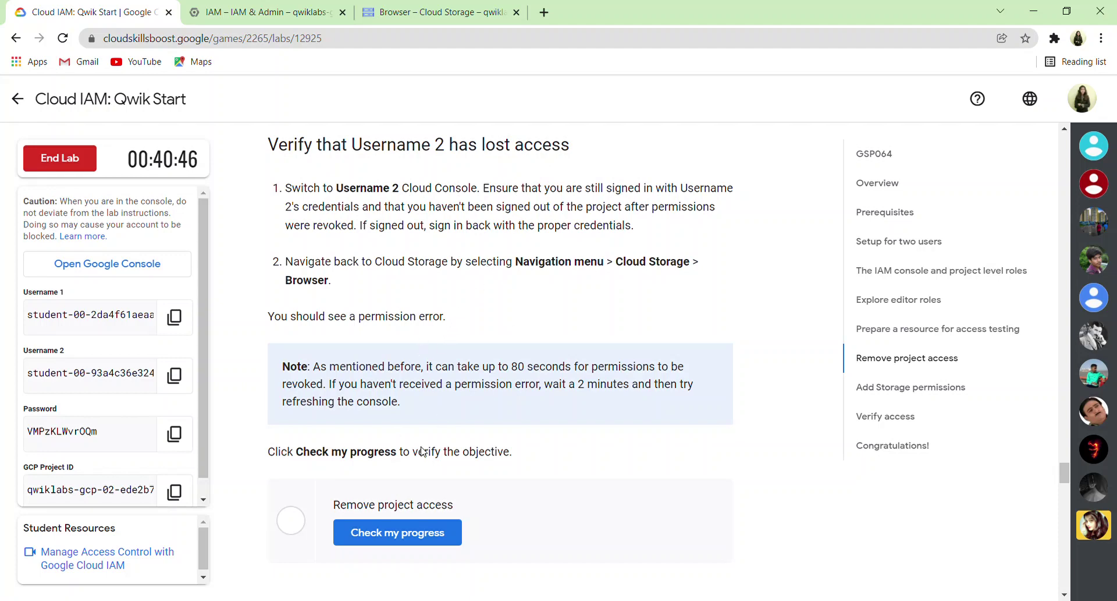
pyautogui.click(390, 531)
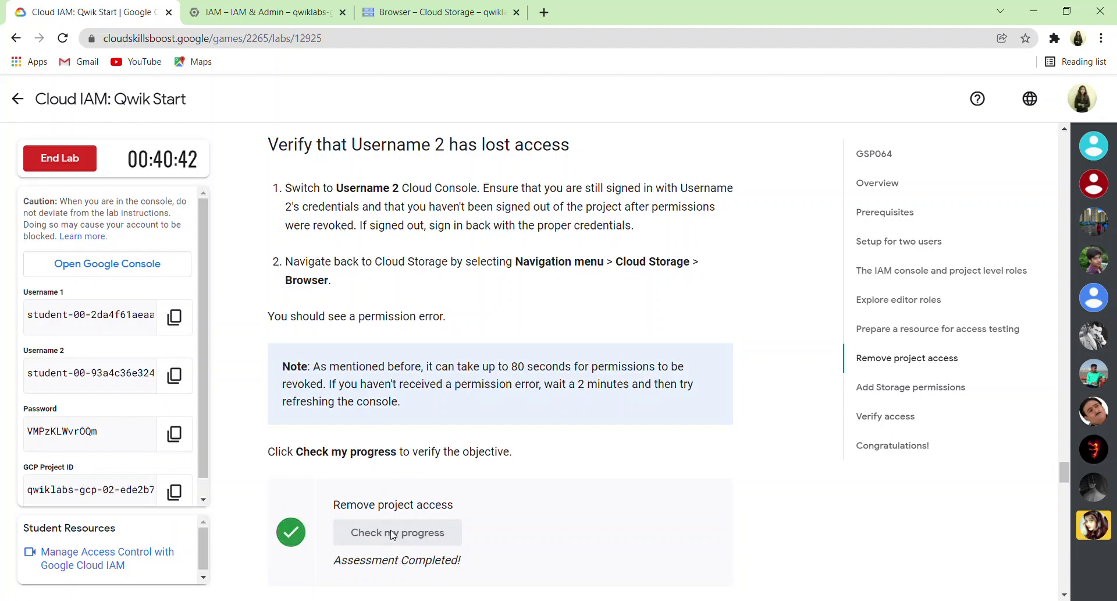
# Step: Copy Username 2 from the lab's credentials and enter it as a new principal on the Username 1 console's IAM page
pyautogui.scroll(-5, 393, 535)
pyautogui.scroll(-6, 391, 533)
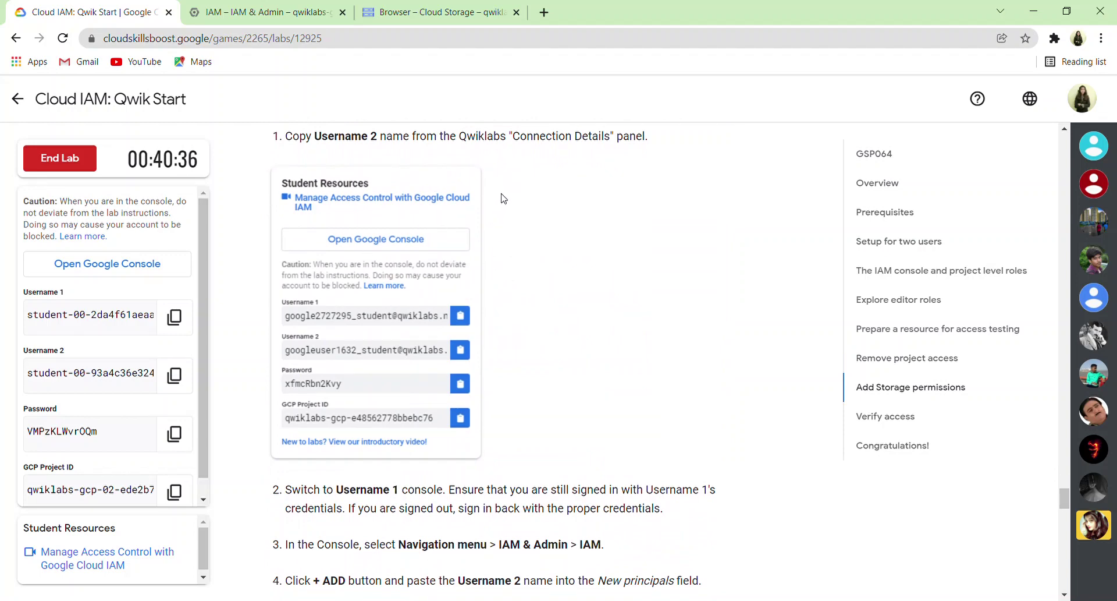
pyautogui.scroll(-4, 495, 280)
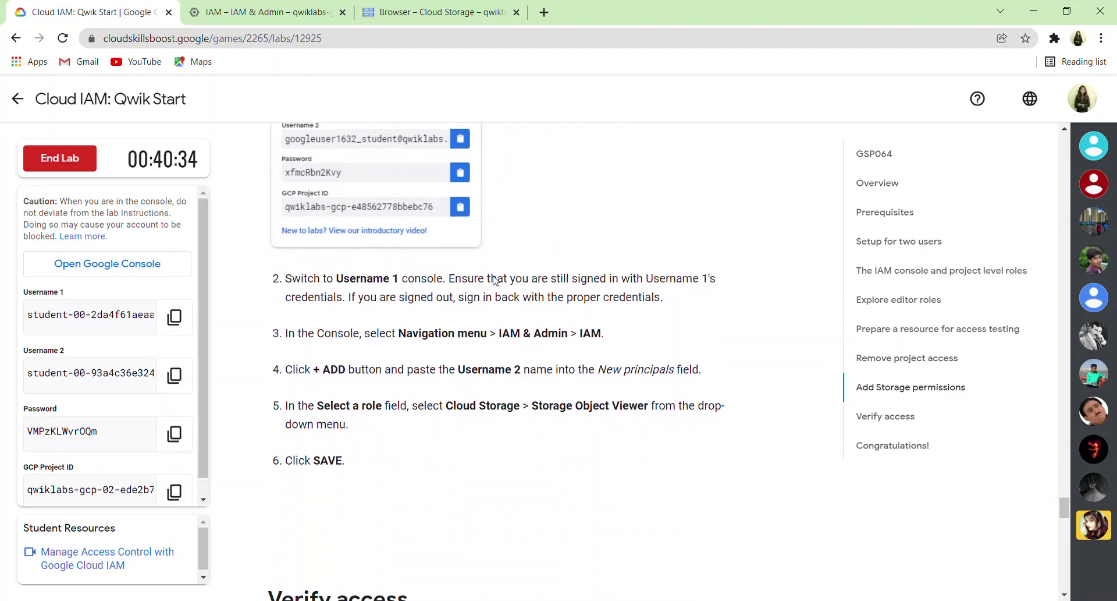
pyautogui.scroll(-1, 472, 297)
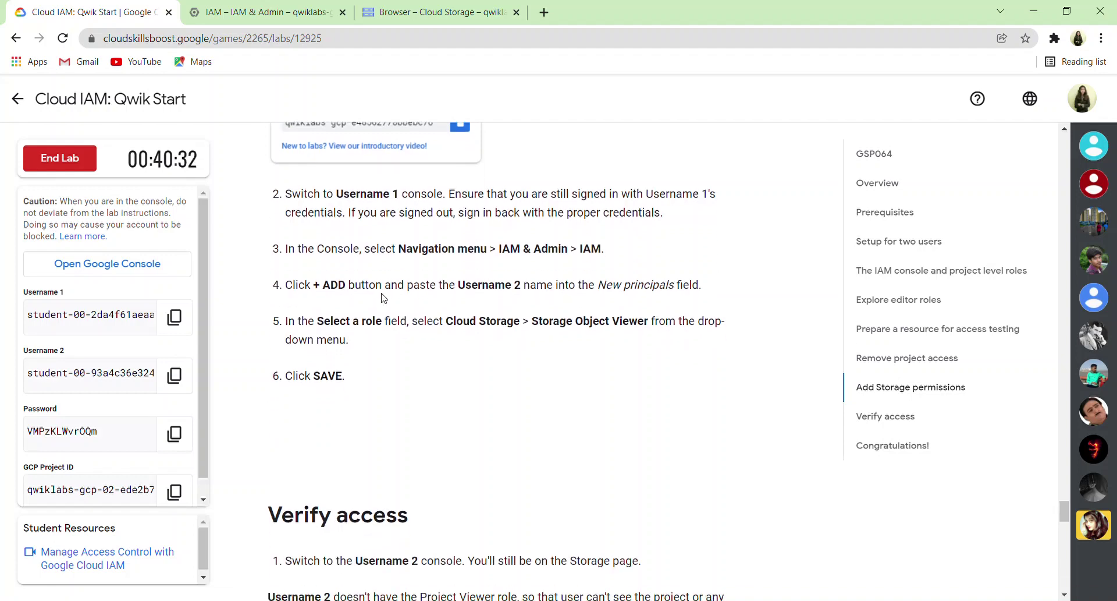
pyautogui.click(174, 375)
pyautogui.click(266, 5)
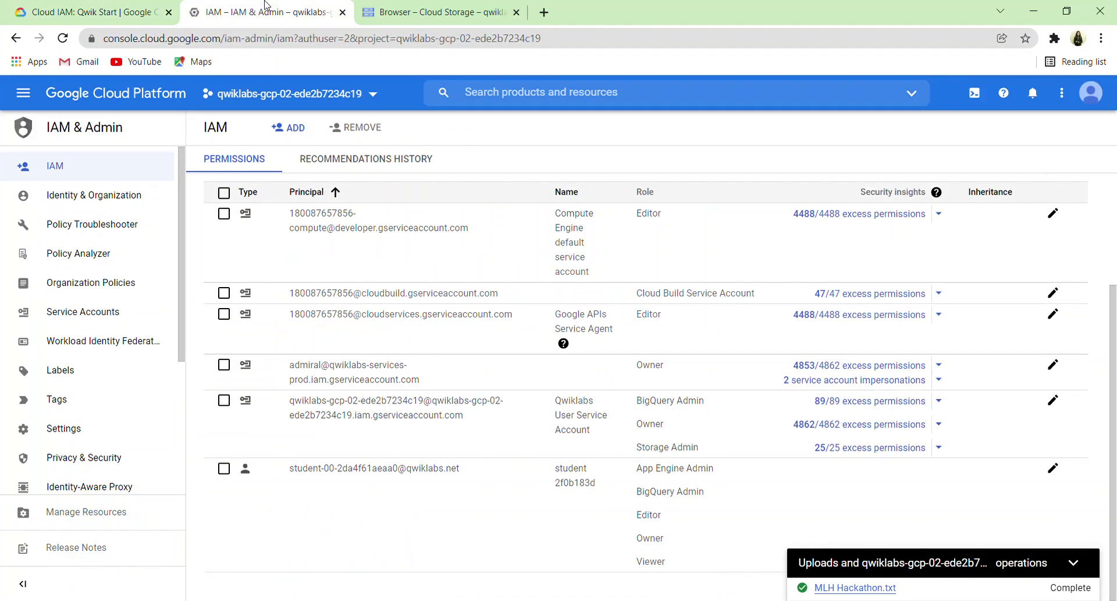
pyautogui.click(288, 127)
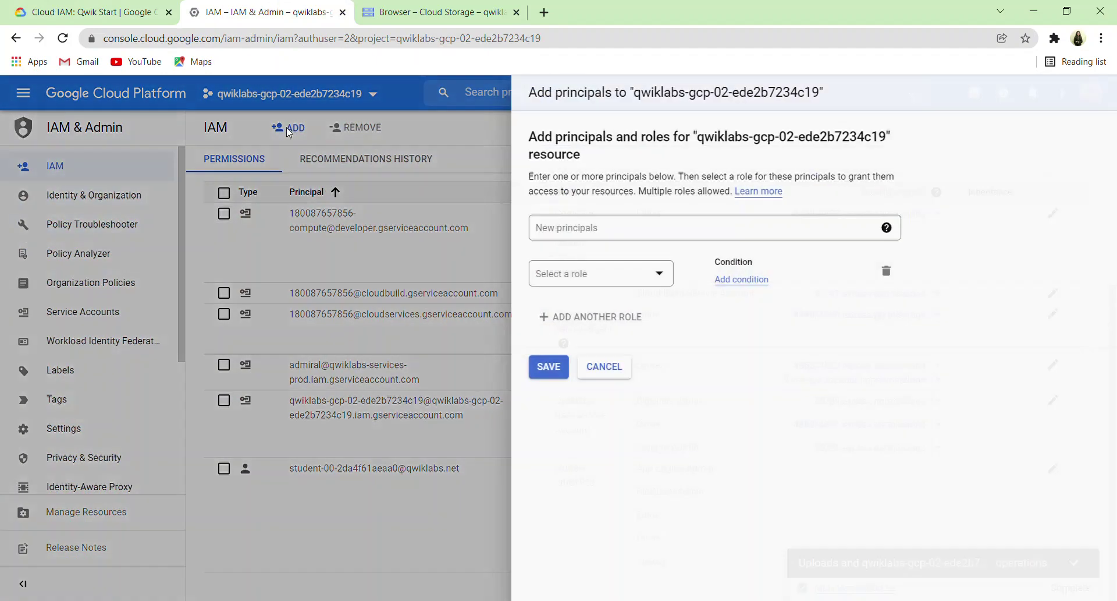
pyautogui.hotkey('ctrl', 'v')
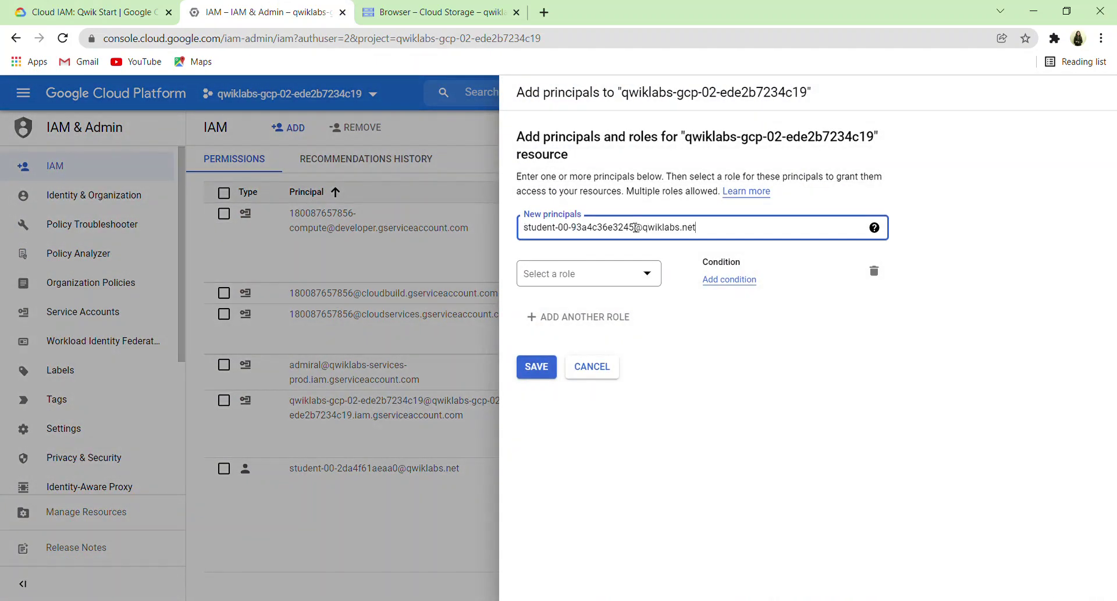
# Step: Check the required role in the lab and assign the Cloud Storage role Storage Object Viewer to the new principal
pyautogui.click(145, 5)
pyautogui.scroll(-1, 477, 400)
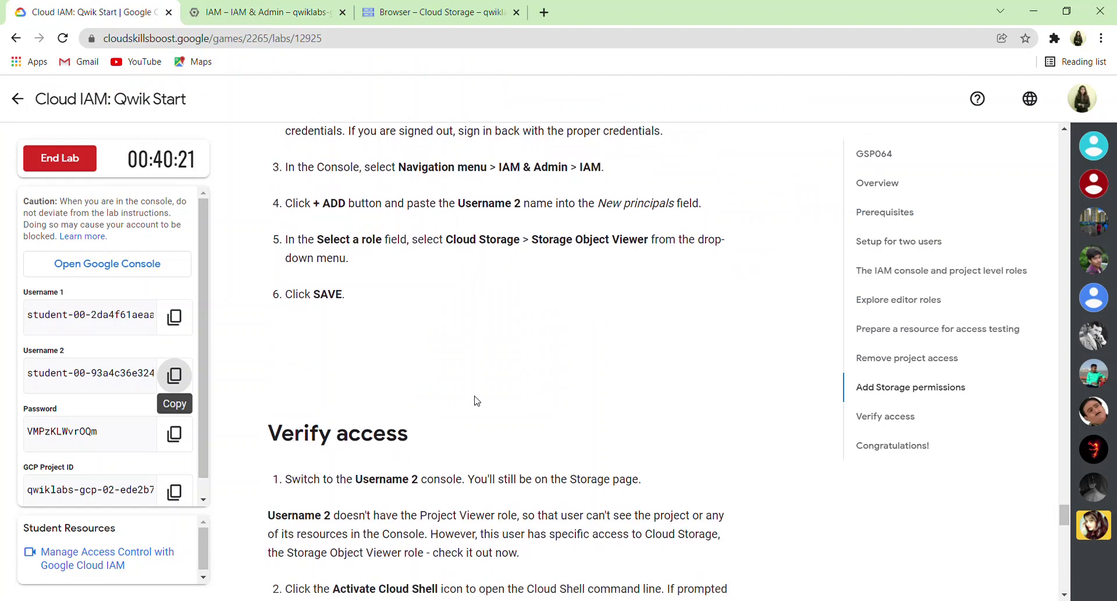
pyautogui.click(443, 8)
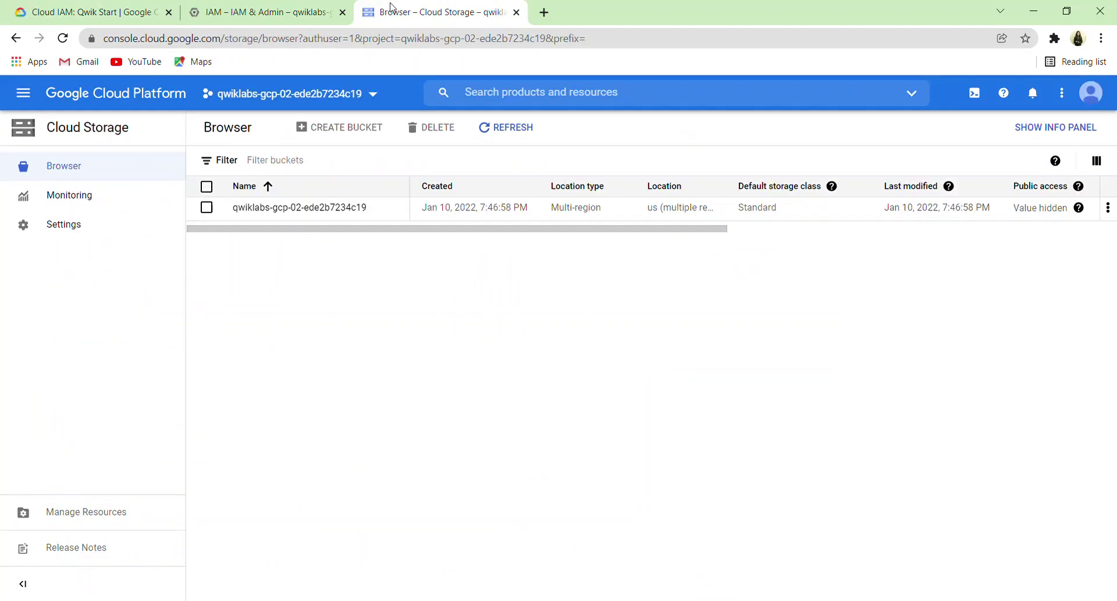
pyautogui.click(277, 5)
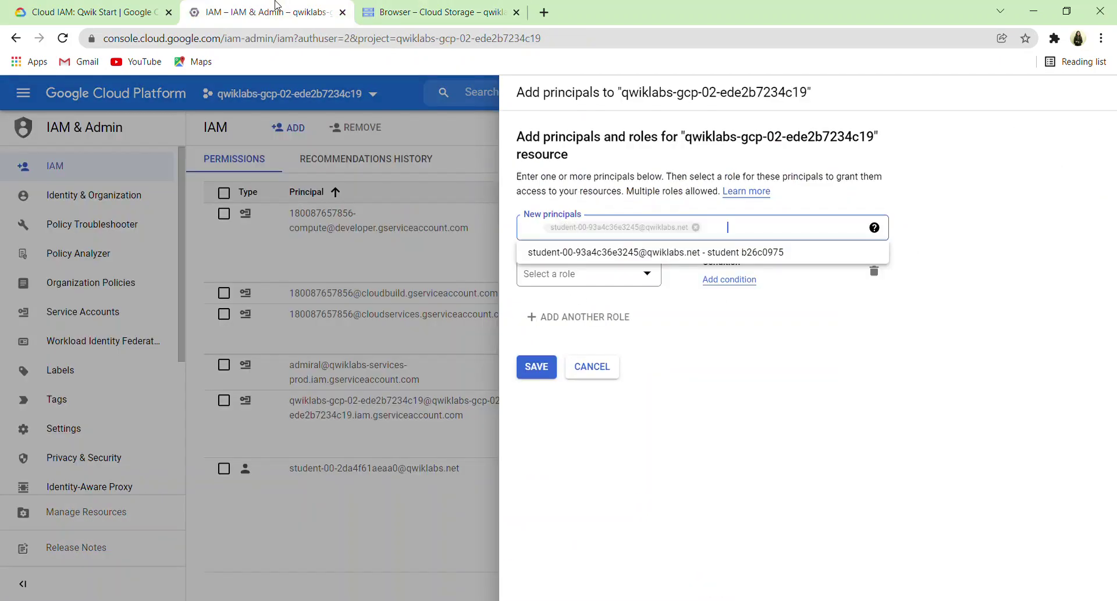
pyautogui.click(648, 280)
pyautogui.scroll(-3, 627, 455)
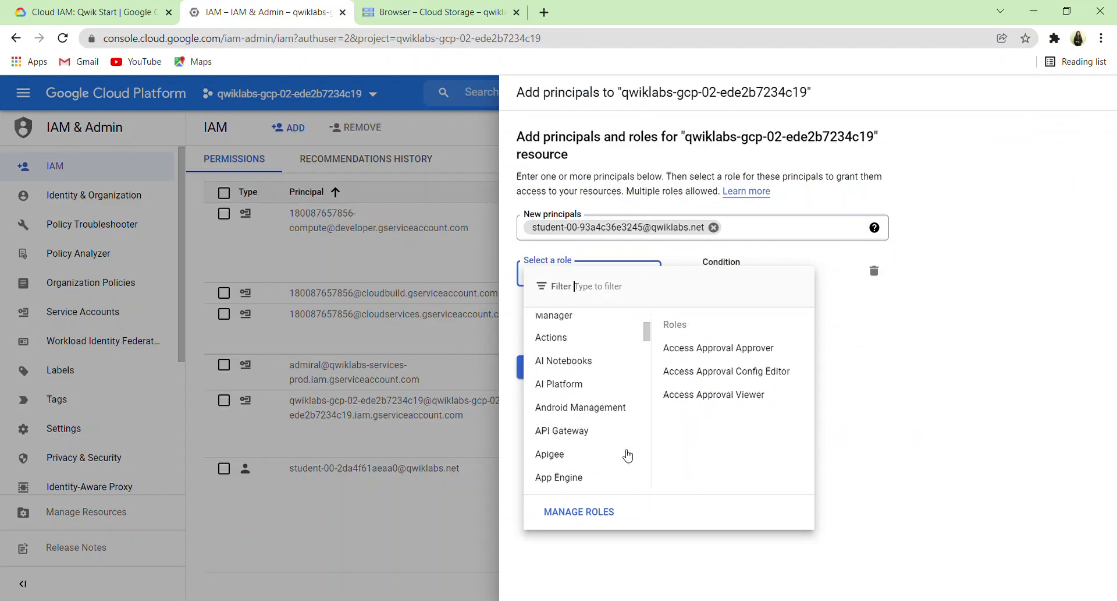
pyautogui.scroll(-20, 627, 456)
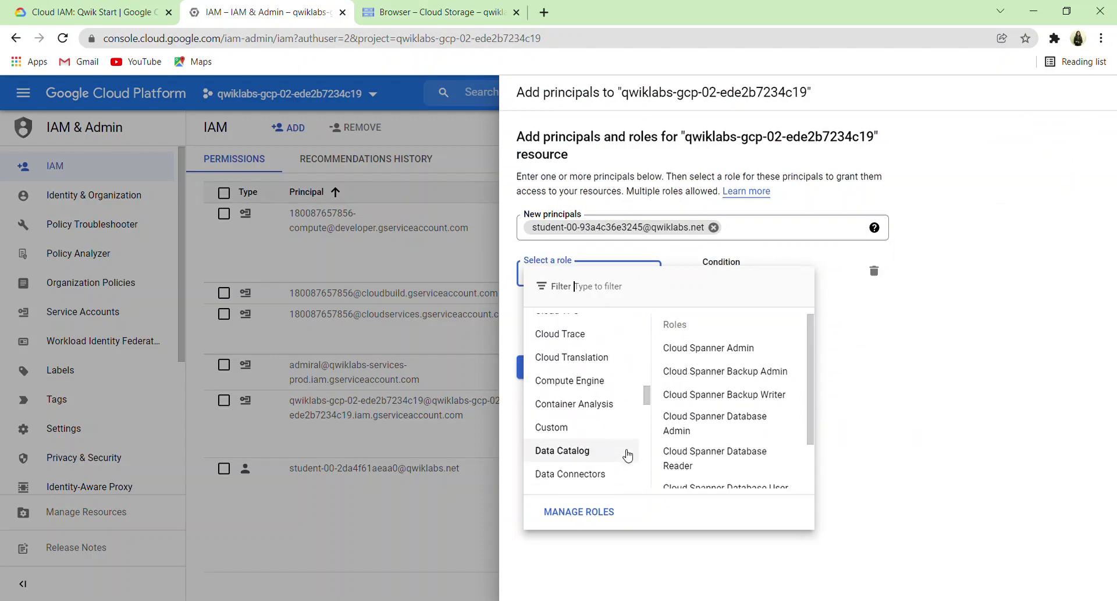
pyautogui.scroll(5, 627, 456)
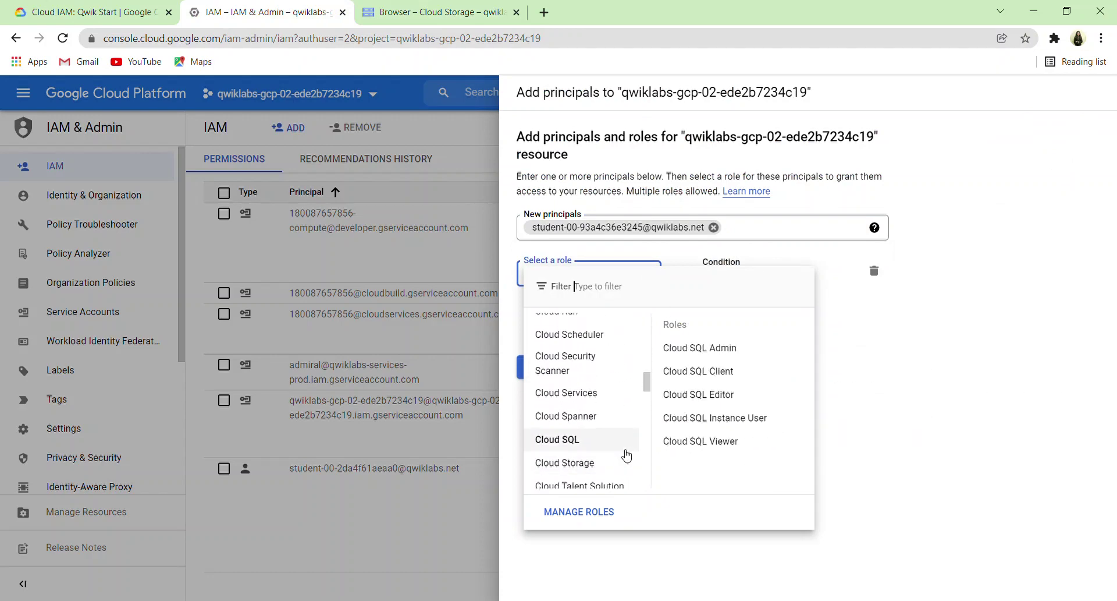
pyautogui.moveTo(605, 464)
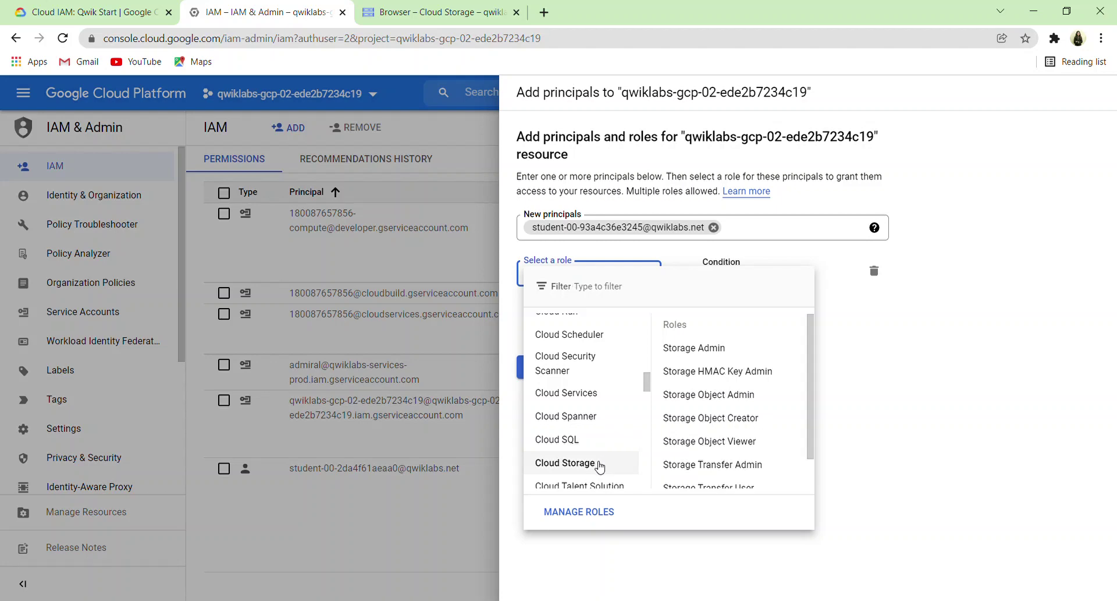
pyautogui.click(732, 447)
# Step: Save Username 2's new access grant and return to the lab's Verify access instructions
pyautogui.click(129, 6)
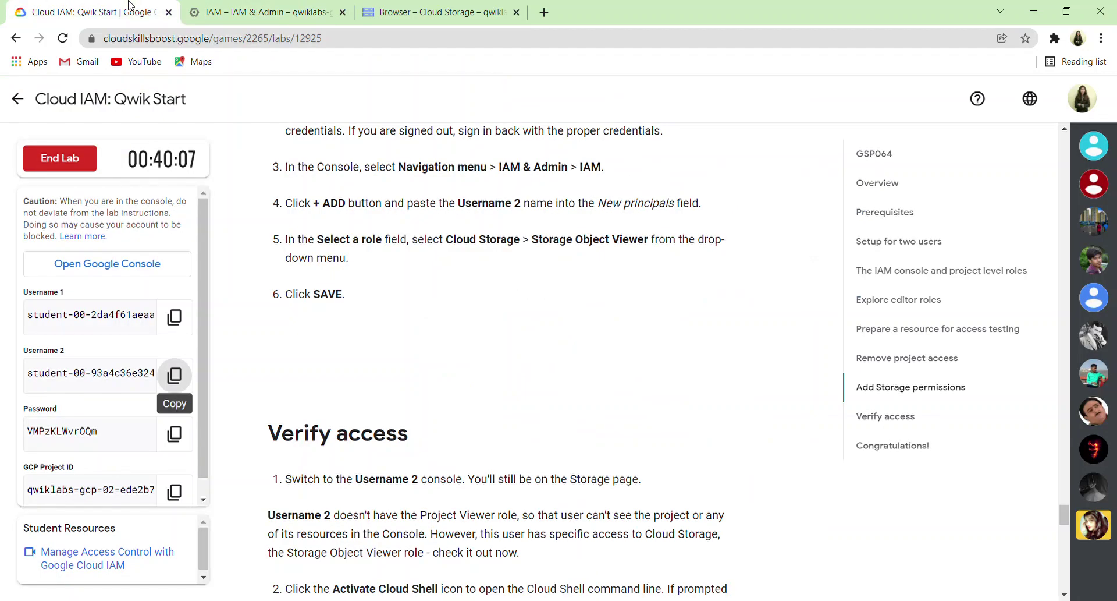
pyautogui.scroll(-3, 441, 275)
pyautogui.click(295, 8)
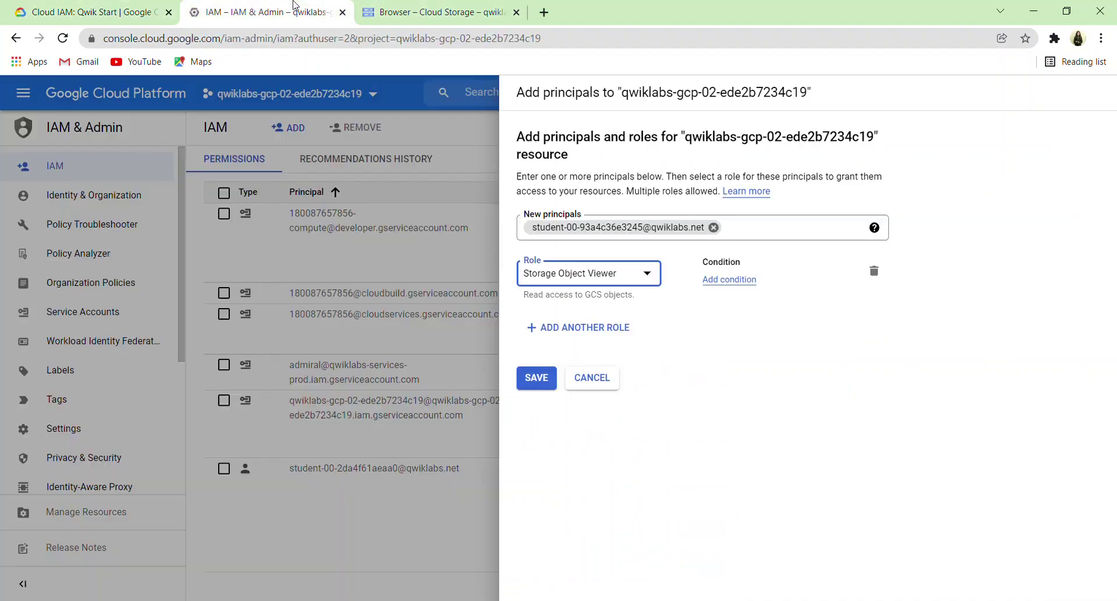
pyautogui.click(545, 378)
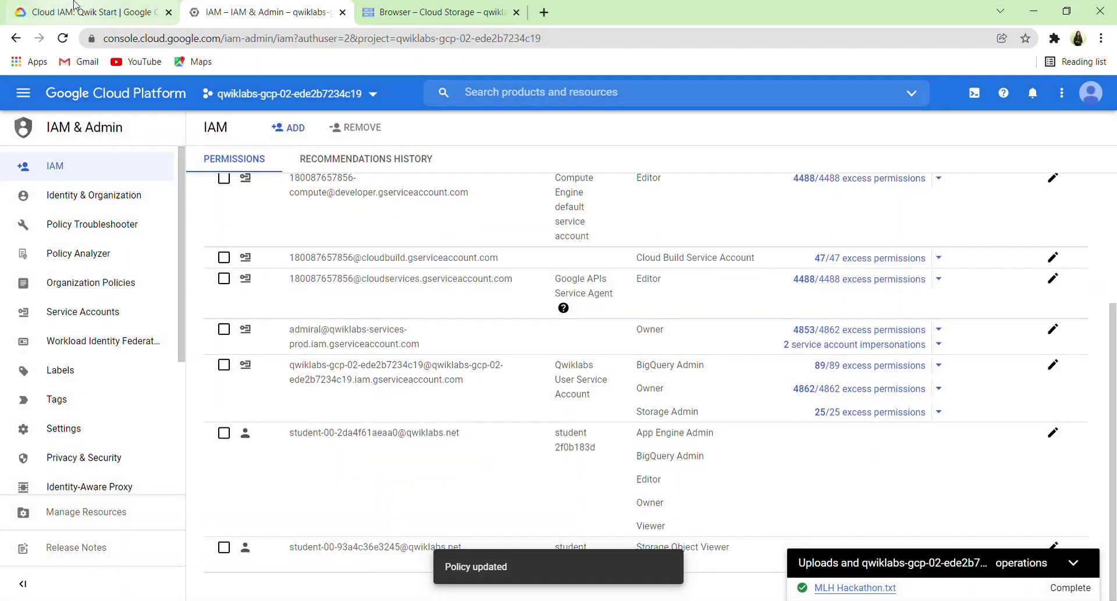
pyautogui.click(87, 12)
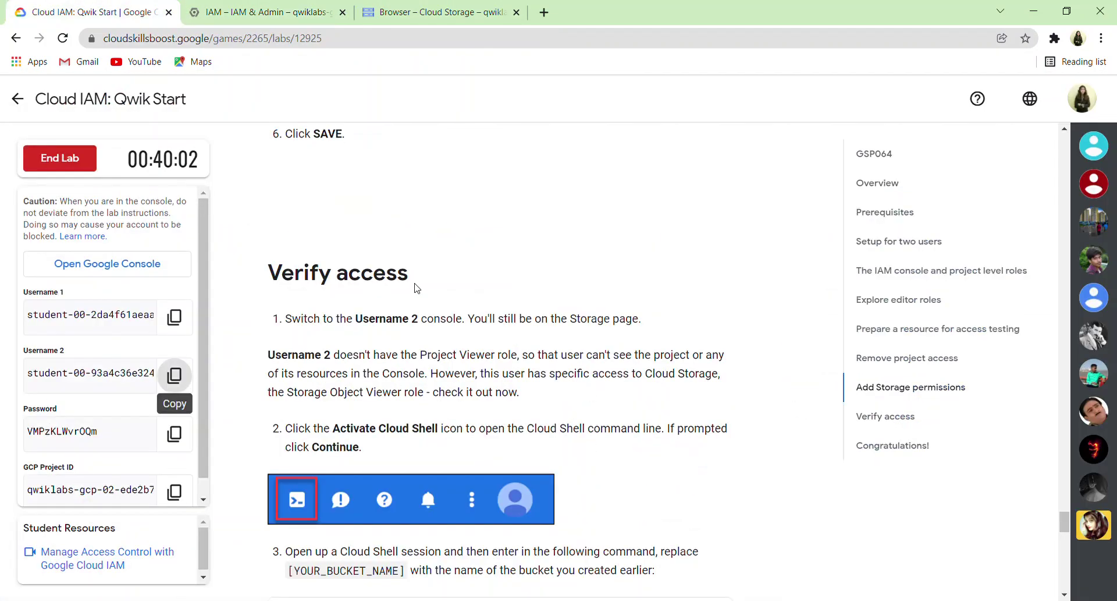
# Step: Read the lab's Verify access instructions and copy the gsutil ls gs://[YOUR_BUCKET_NAME] command
pyautogui.scroll(-3, 413, 340)
pyautogui.scroll(1, 413, 334)
pyautogui.scroll(-2, 413, 334)
pyautogui.scroll(1, 413, 334)
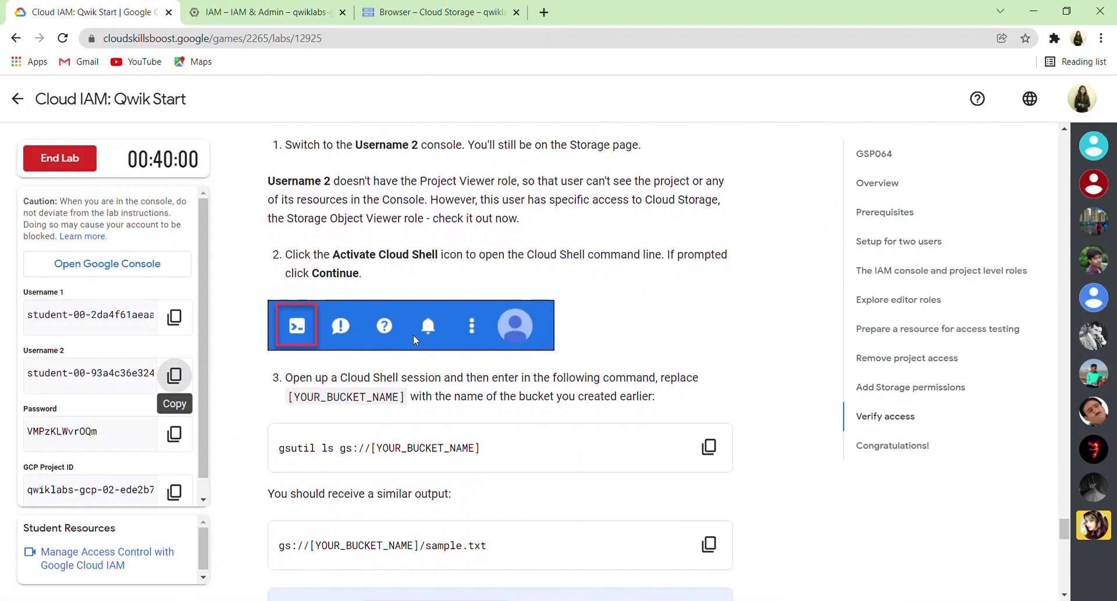
pyautogui.scroll(-2, 413, 334)
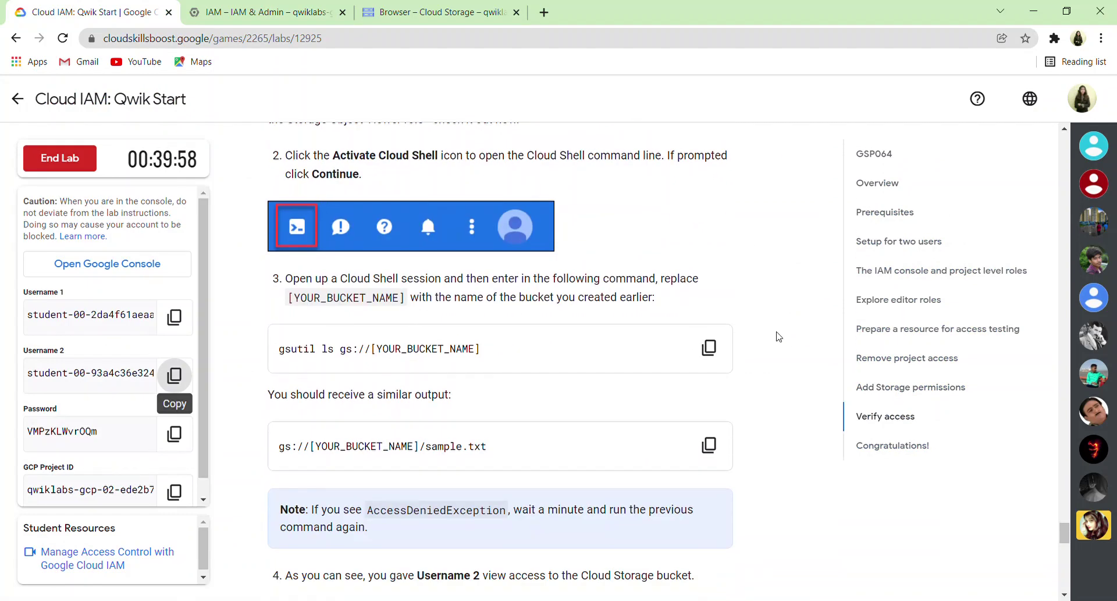
pyautogui.click(717, 352)
# Step: Switch to the Username 2 Cloud Storage console and start a Cloud Shell session
pyautogui.hotkey('ctrl', '3')
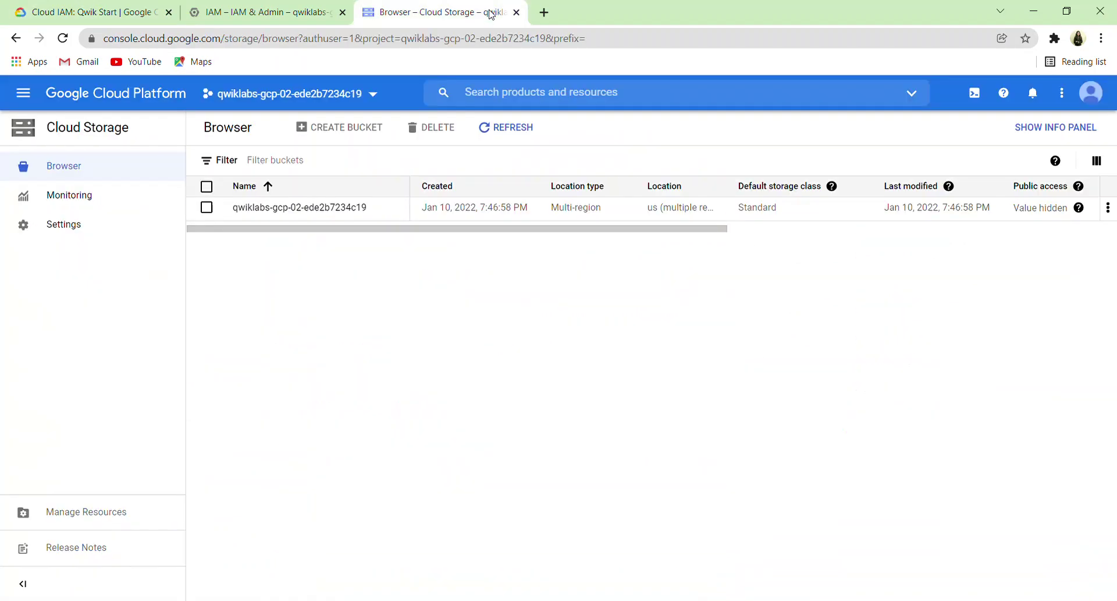
pyautogui.click(981, 108)
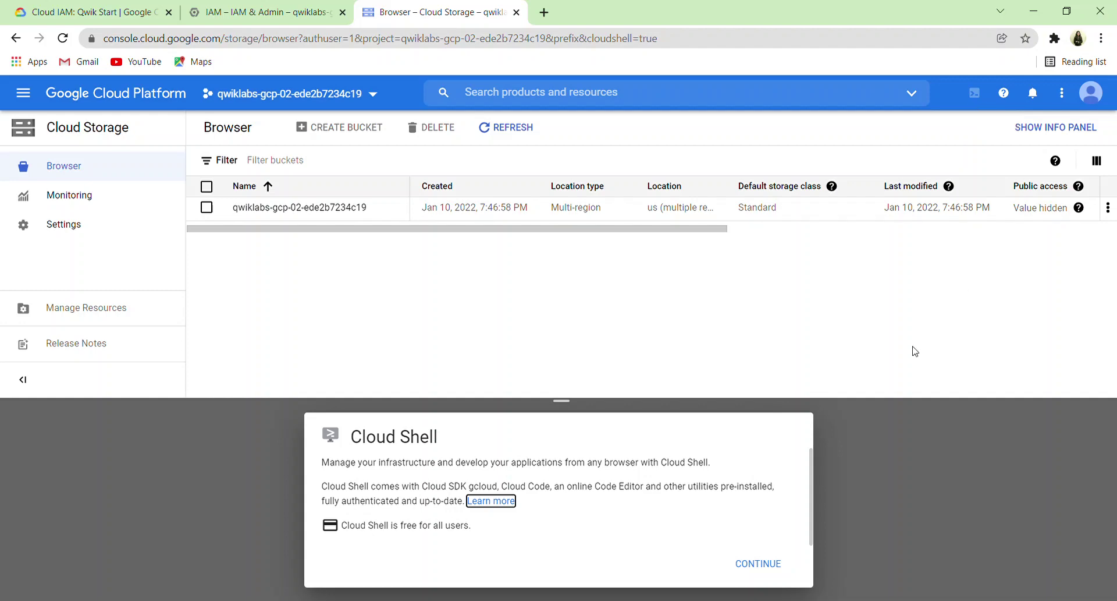
pyautogui.click(768, 565)
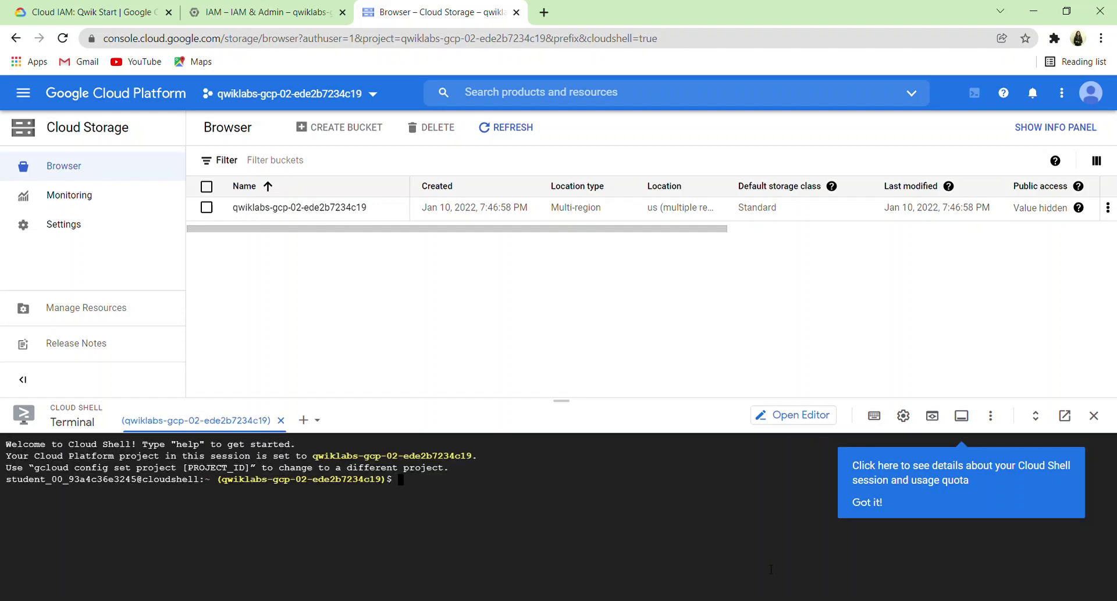
# Step: Run gcloud auth list in Cloud Shell and authorize the request for credentials
pyautogui.write('gcloud auth list')
pyautogui.press('Return')
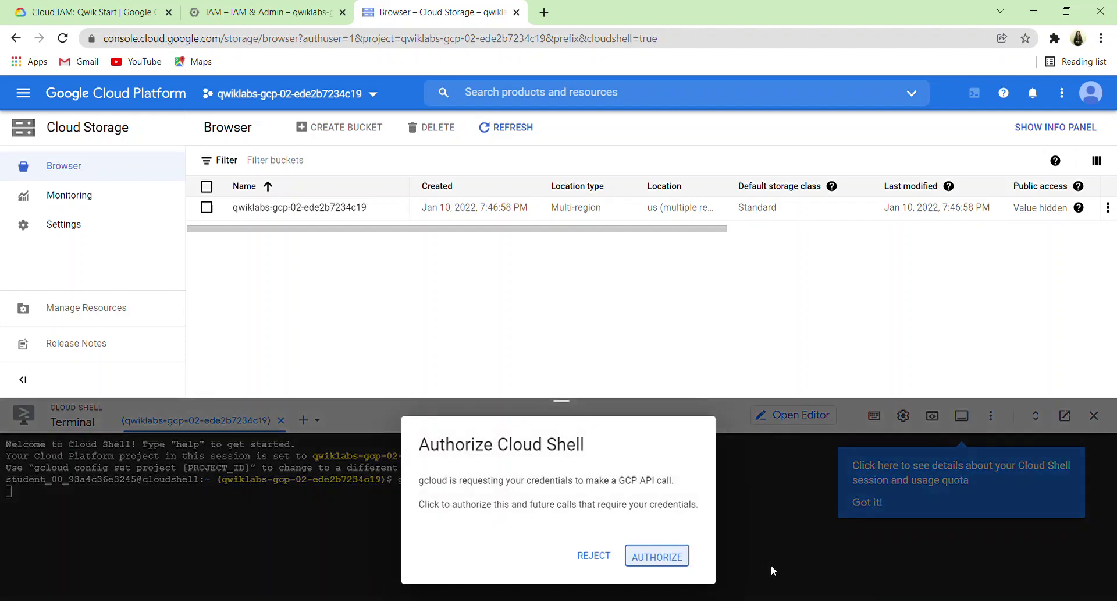
pyautogui.click(670, 557)
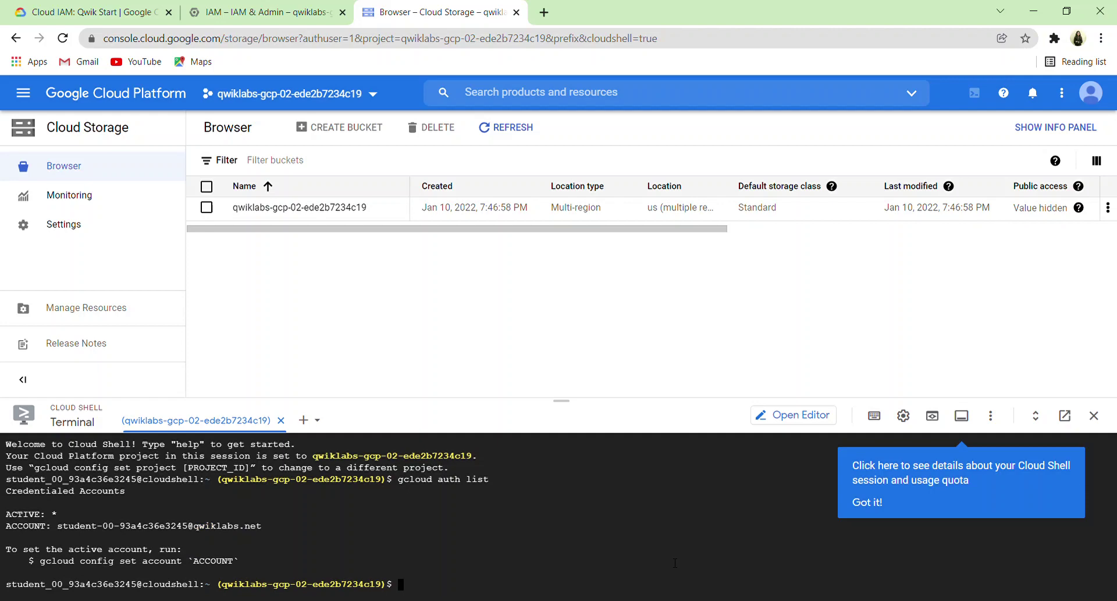
# Step: Run gcloud config list project in Cloud Shell
pyautogui.write('gcloud c')
pyautogui.write('onfig proj')
pyautogui.press('BackSpace')
pyautogui.press('BackSpace')
pyautogui.press('BackSpace')
pyautogui.write('list pro')
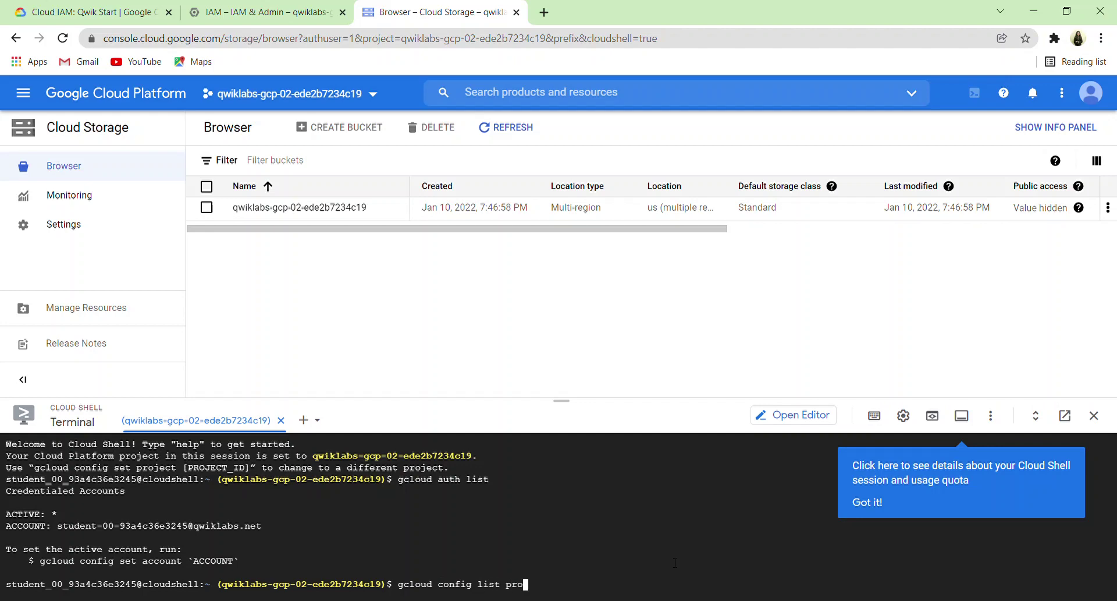
pyautogui.write('ject')
pyautogui.press('Return')
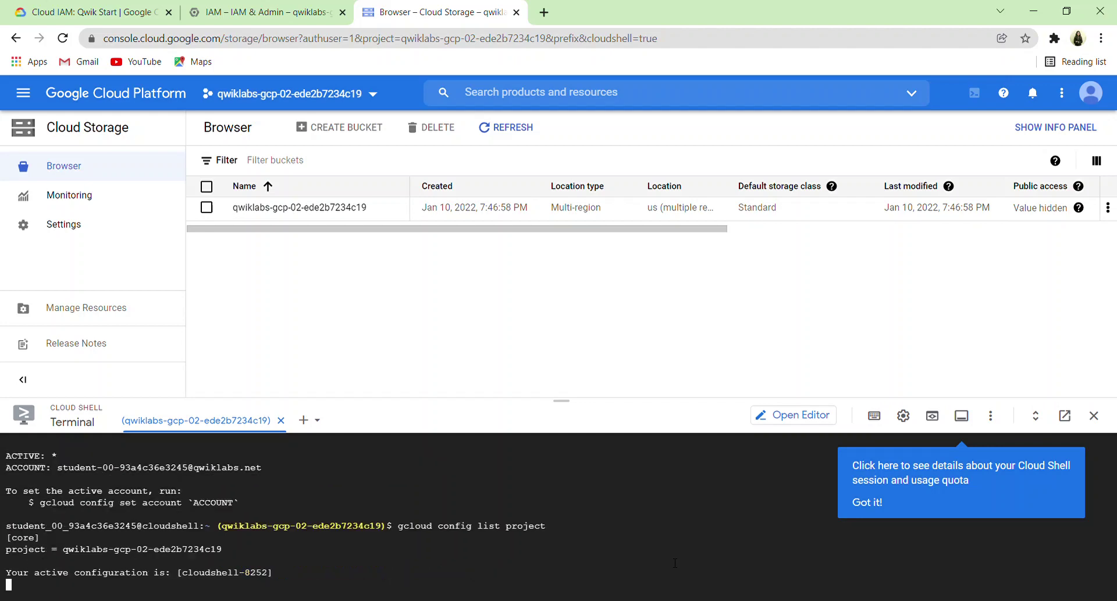
# Step: Paste the copied gsutil command, replace its bucket placeholder with the lab's GCP Project ID, and run gsutil ls gs://qwiklabs-gcp-02-ede2b7234c19
pyautogui.hotkey('ctrl', 'v')
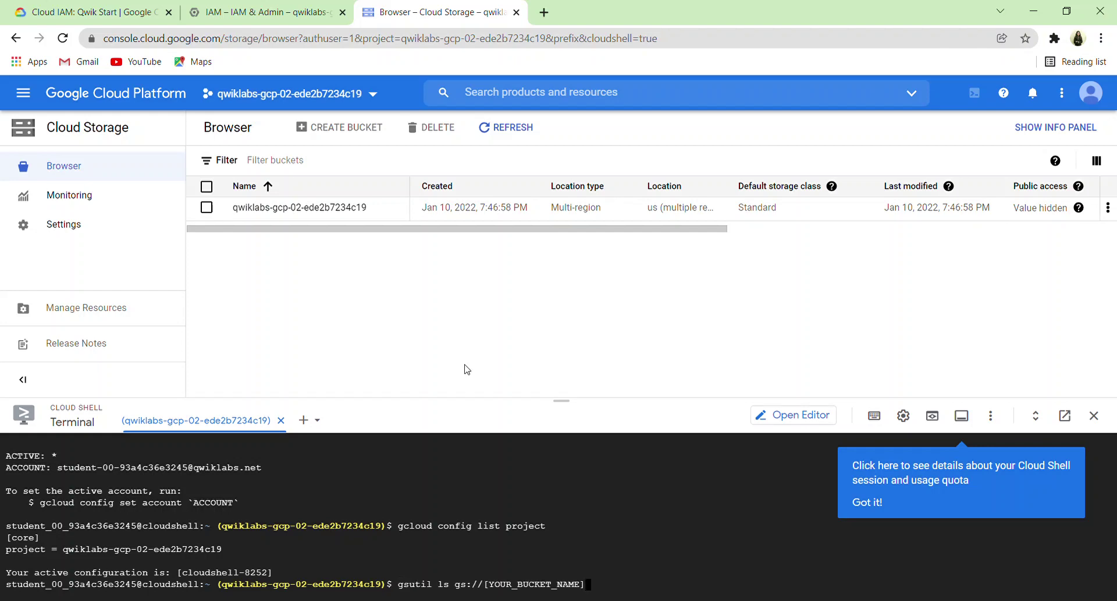
pyautogui.click(145, 12)
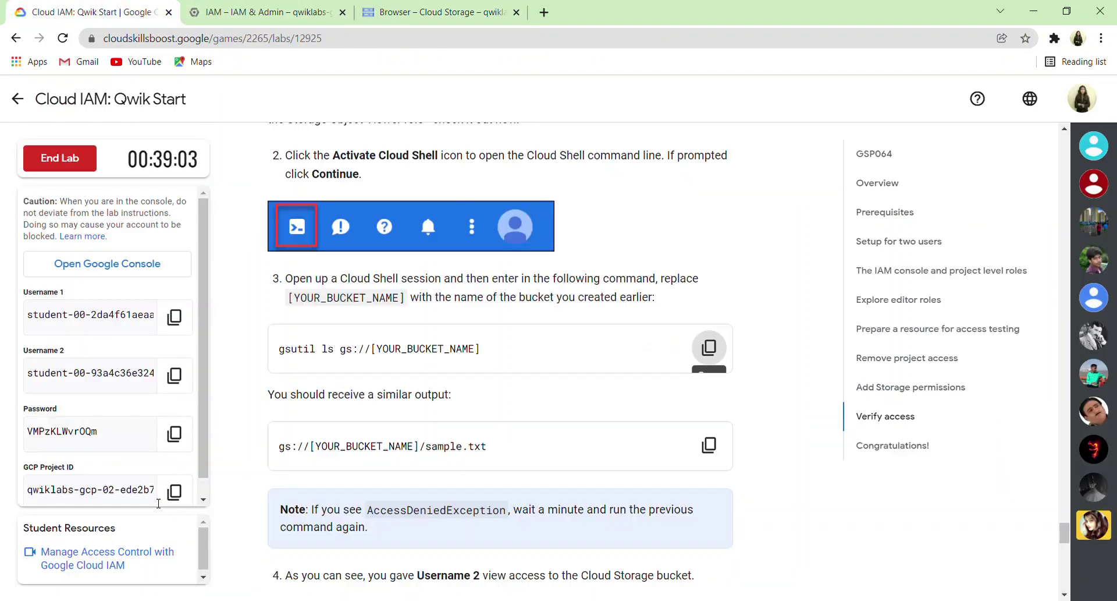
pyautogui.click(174, 492)
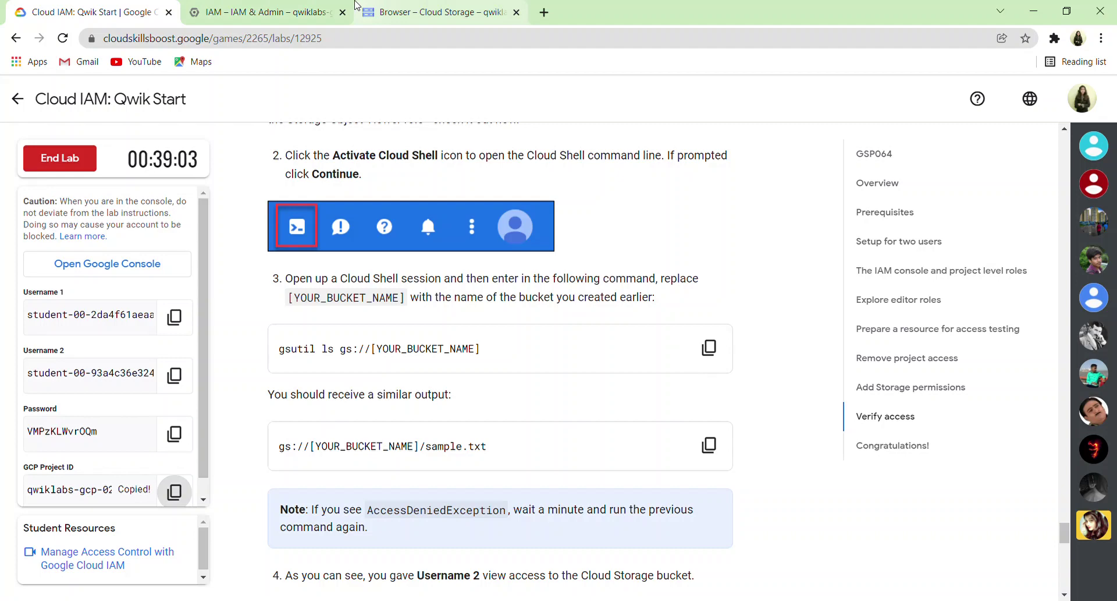
pyautogui.click(411, 8)
pyautogui.press('BackSpace')
pyautogui.press('BackSpace')
pyautogui.press('BackSpace')
pyautogui.press('BackSpace')
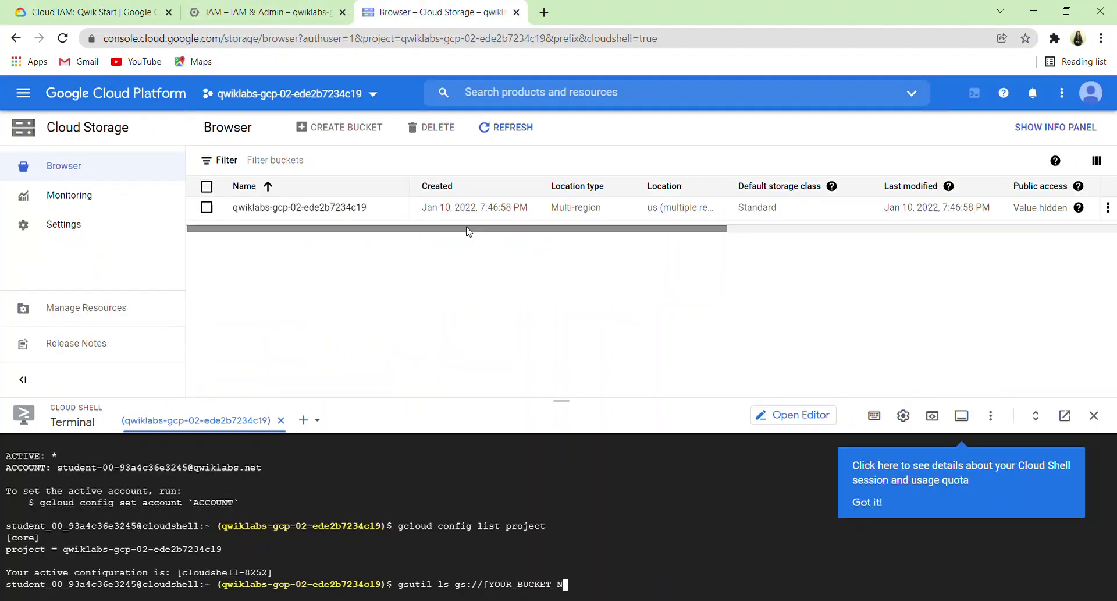
pyautogui.press('BackSpace')
pyautogui.press('BackSpace')
pyautogui.press('BackSpace')
pyautogui.press('BackSpace')
pyautogui.press('BackSpace')
pyautogui.press('BackSpace')
pyautogui.press('BackSpace')
pyautogui.press('BackSpace')
pyautogui.press('BackSpace')
pyautogui.press('BackSpace')
pyautogui.press('BackSpace')
pyautogui.press('BackSpace')
pyautogui.press('BackSpace')
pyautogui.press('BackSpace')
pyautogui.hotkey('ctrl', 'v')
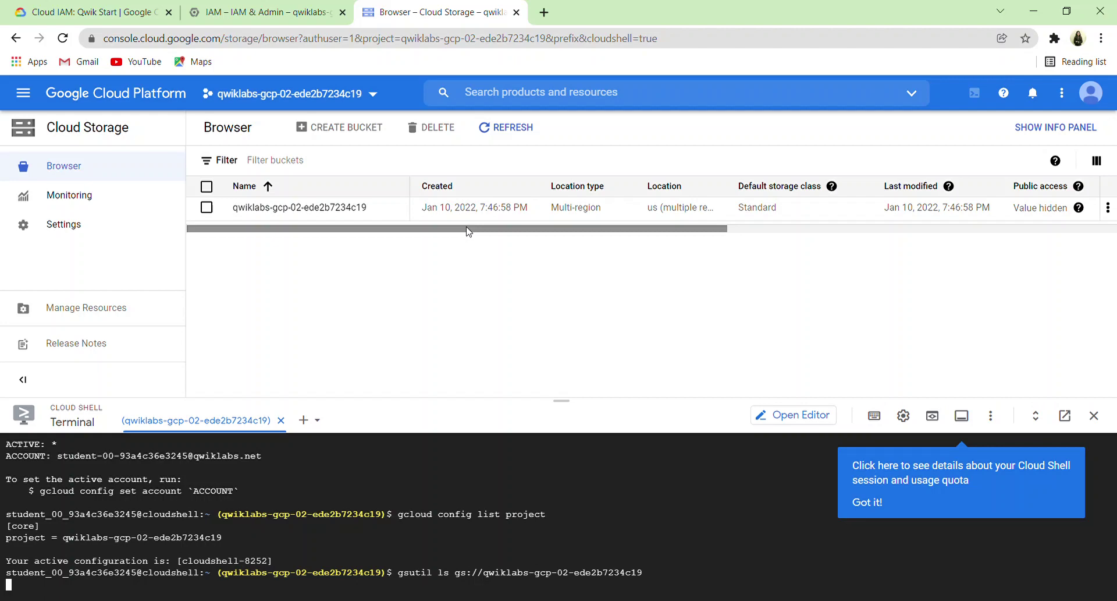
# Step: Return to the lab and check the progress for the objective "Add Storage permissions"
pyautogui.click(113, 3)
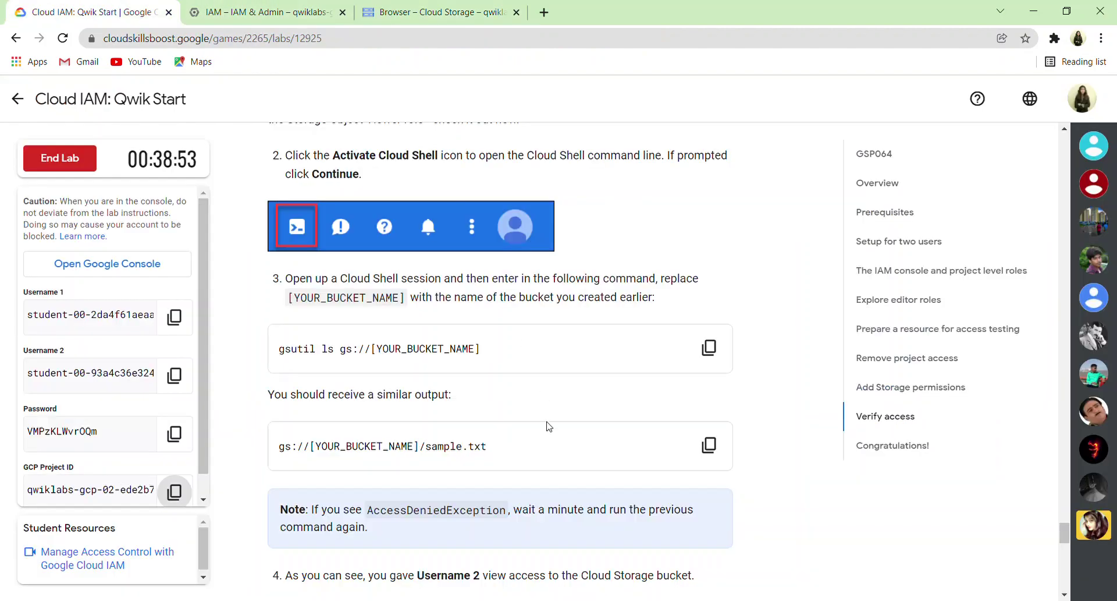
pyautogui.scroll(-5, 685, 449)
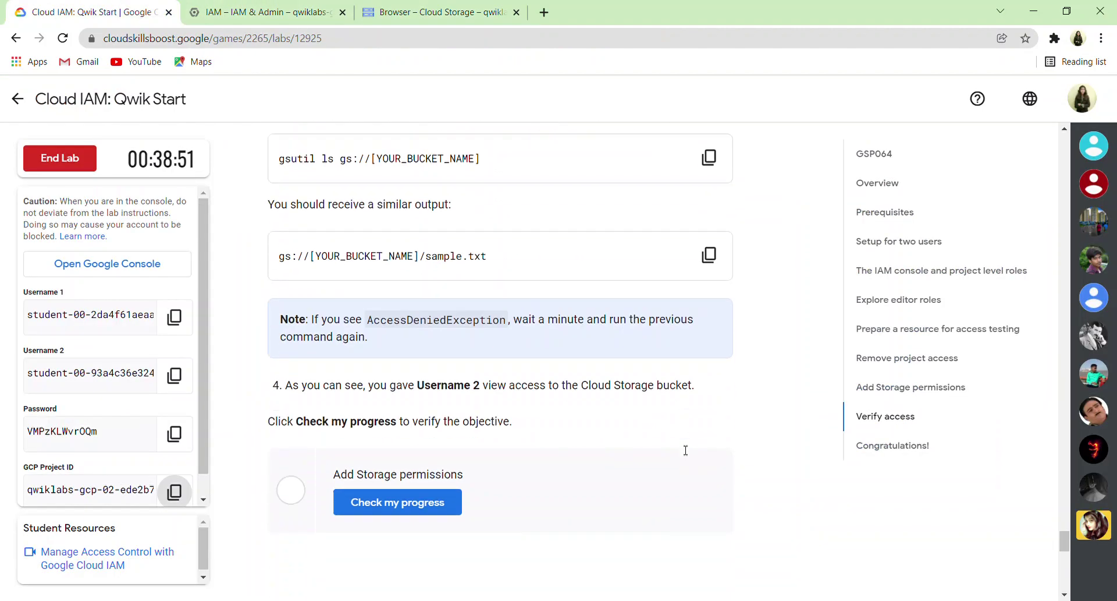
pyautogui.click(445, 424)
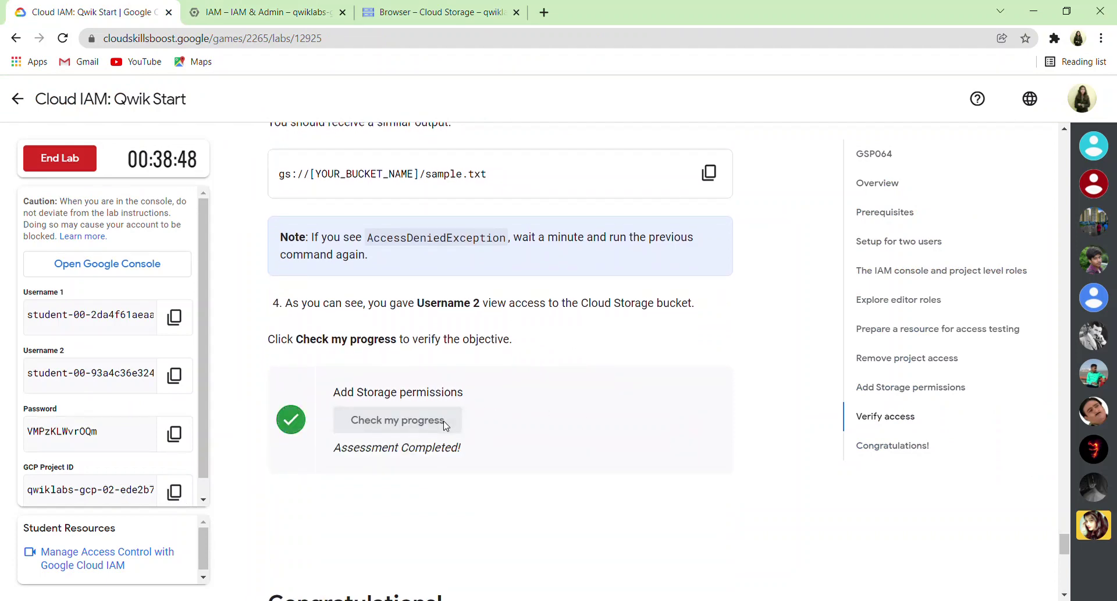
# Step: End the Cloud IAM: Qwik Start lab and confirm ending it
pyautogui.scroll(-3, 403, 340)
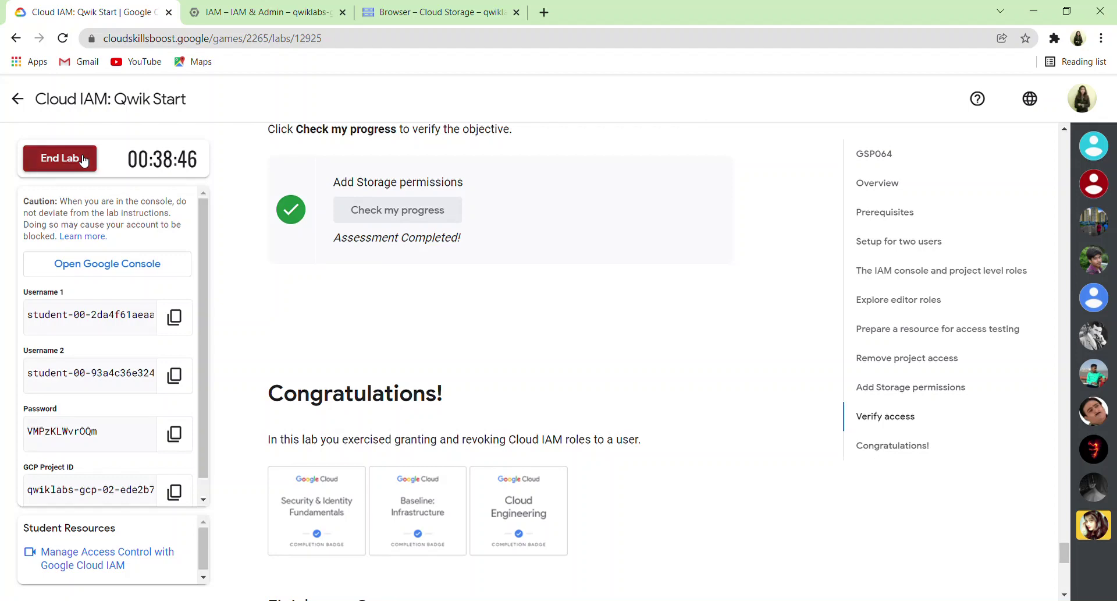
pyautogui.click(58, 158)
pyautogui.click(705, 401)
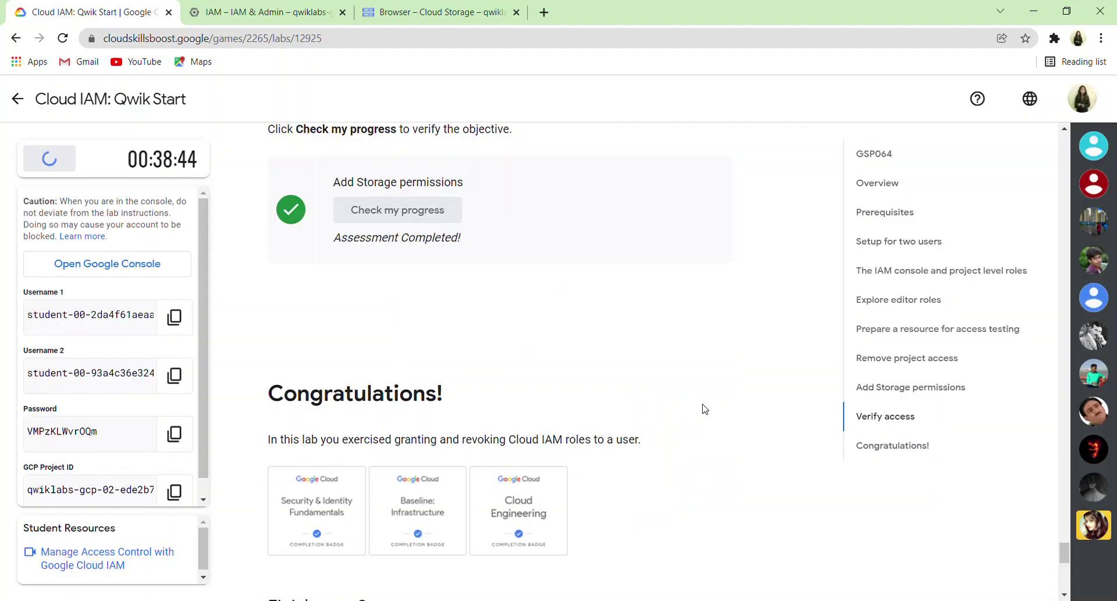